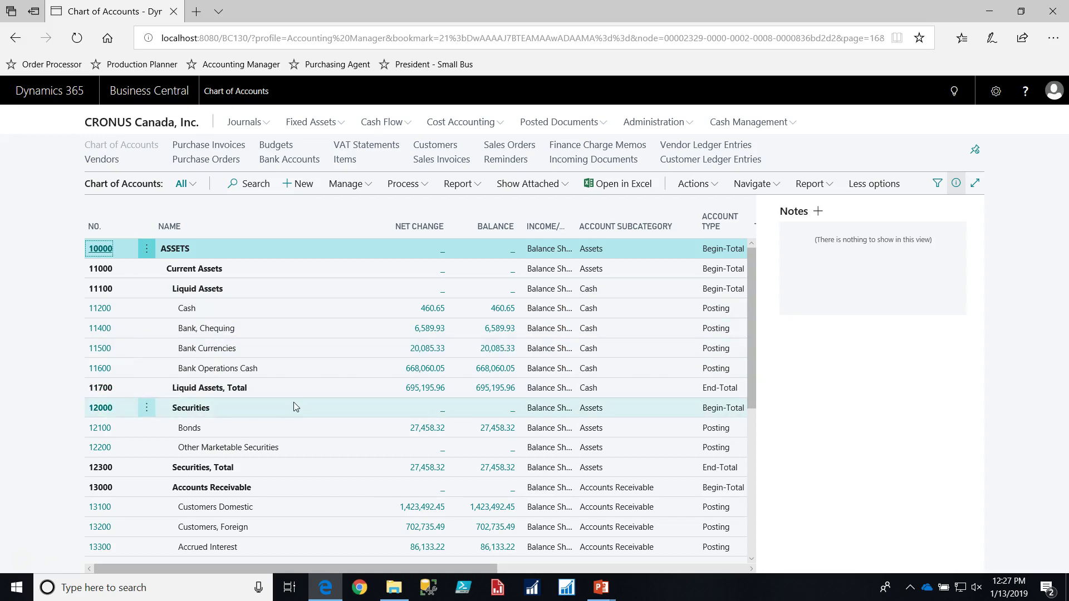
# Open a new purchase invoice from the Purchase Invoices list and examine its general, line and invoice detail fields.
pyautogui.click(17, 41)
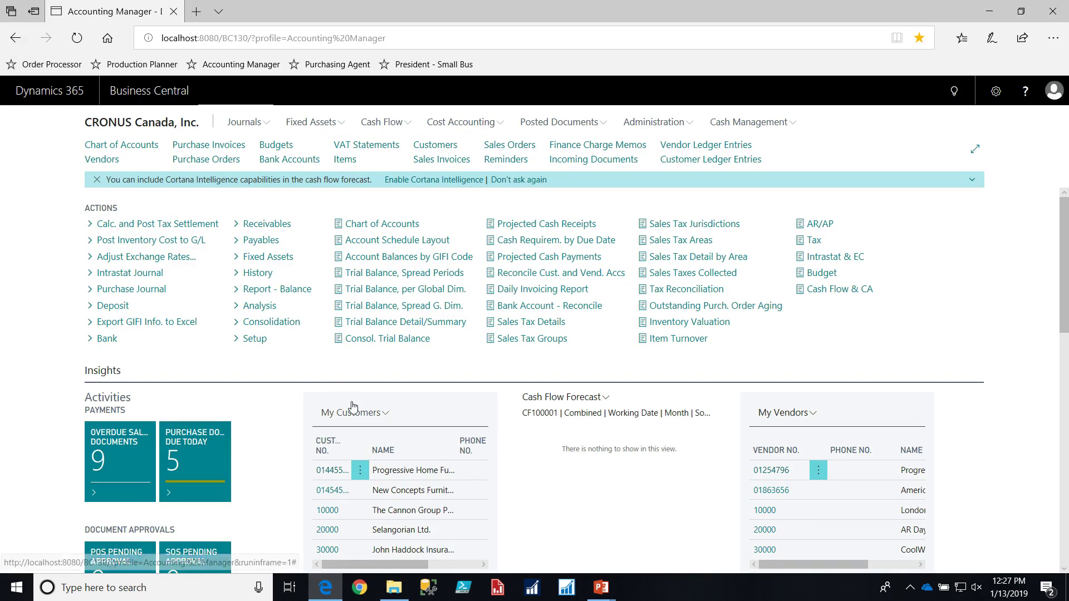
pyautogui.click(209, 147)
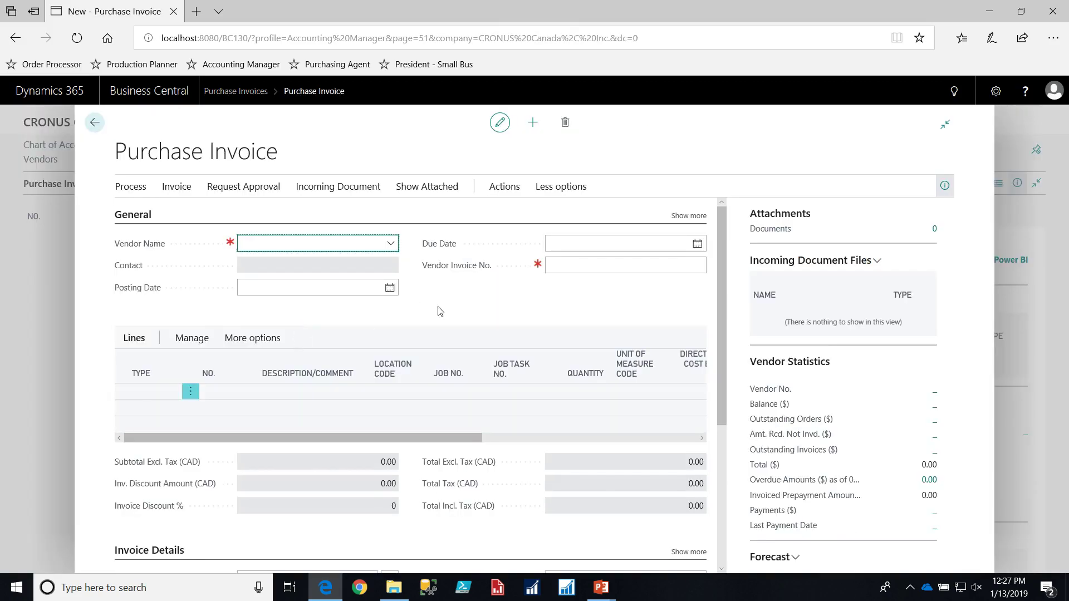
pyautogui.scroll(-1, 463, 482)
pyautogui.scroll(-3, 464, 482)
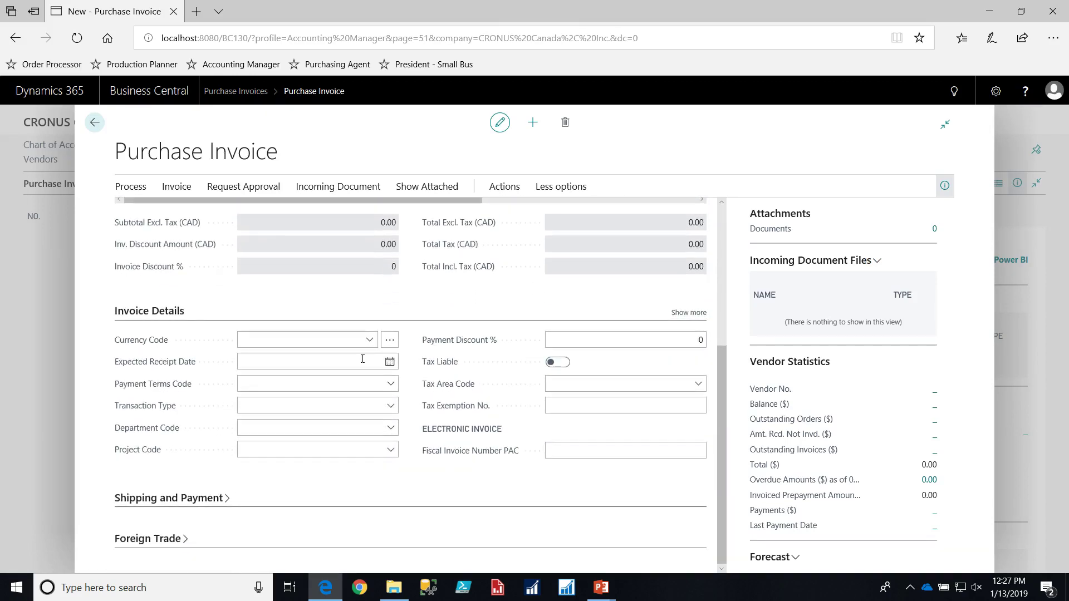
pyautogui.click(352, 342)
pyautogui.click(35, 311)
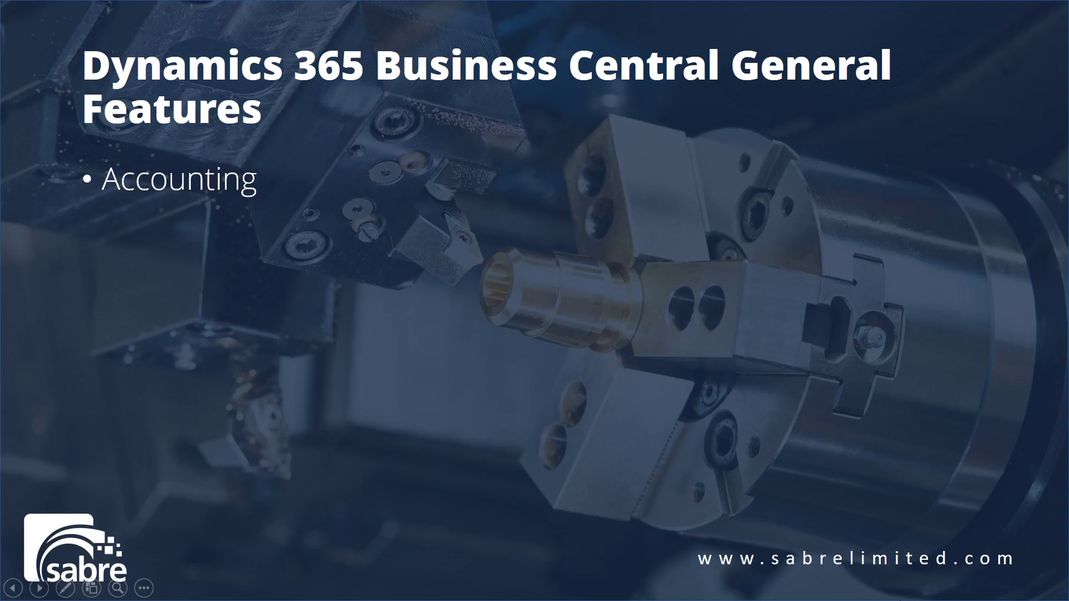
pyautogui.press('Right')
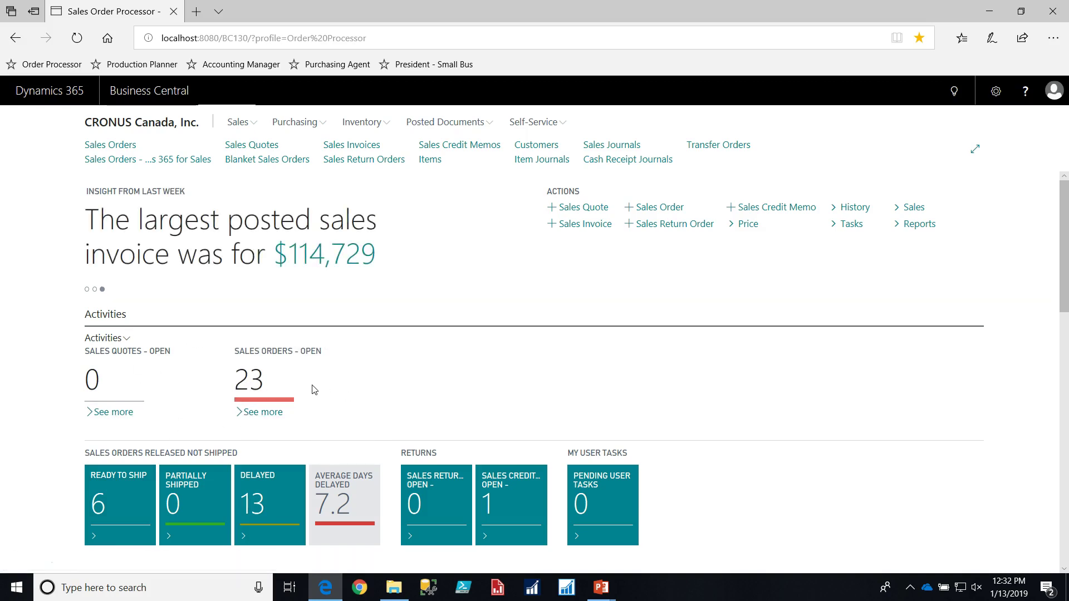
# Create a new sales quote for the customer New Concepts Furniture.
pyautogui.scroll(-1, 353, 393)
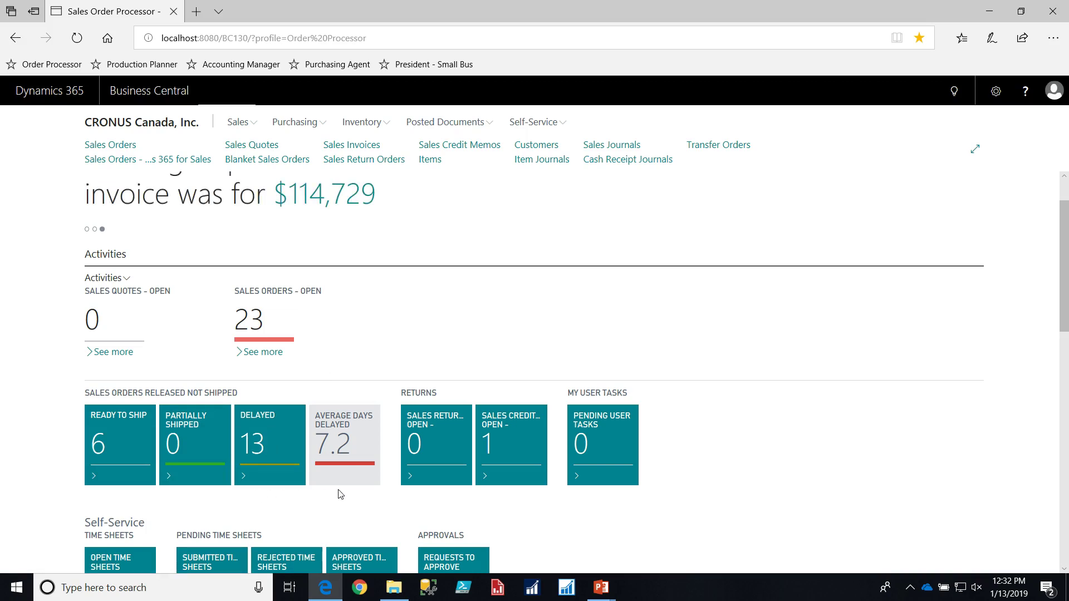
pyautogui.scroll(1, 746, 473)
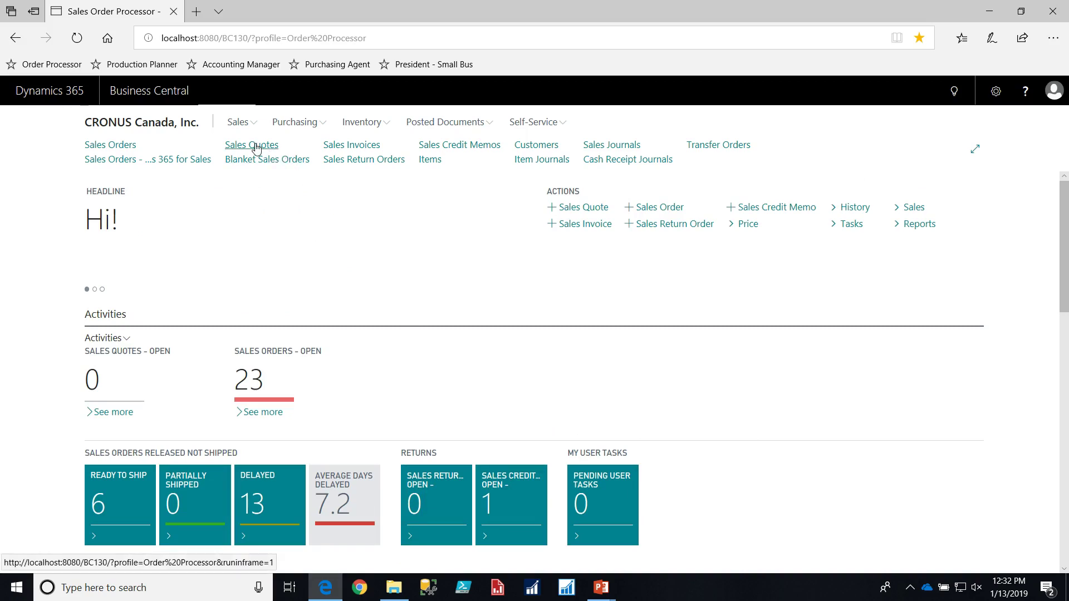
pyautogui.click(256, 148)
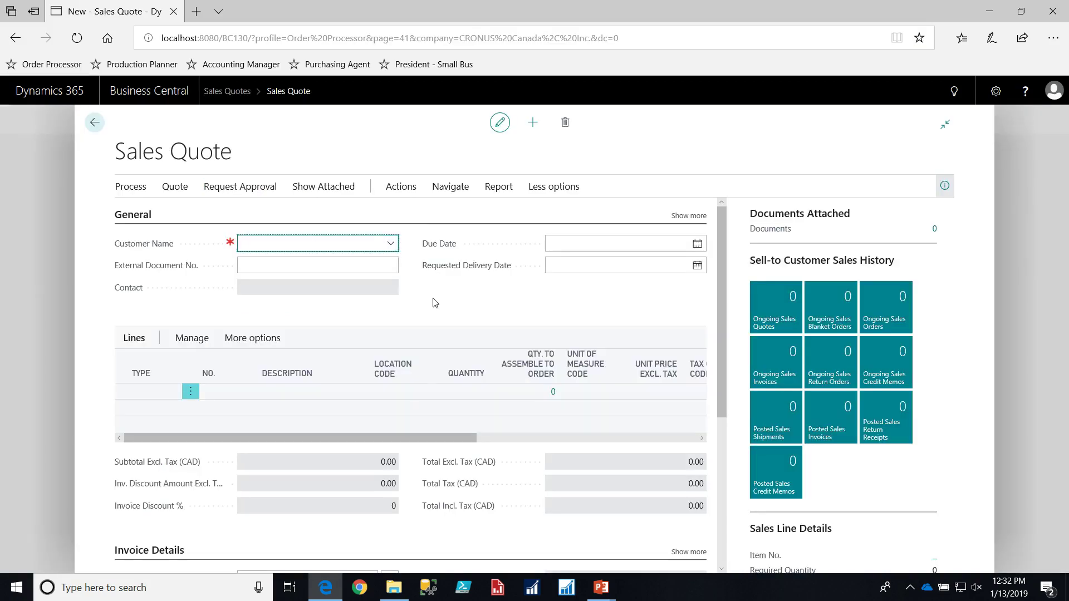
pyautogui.click(391, 244)
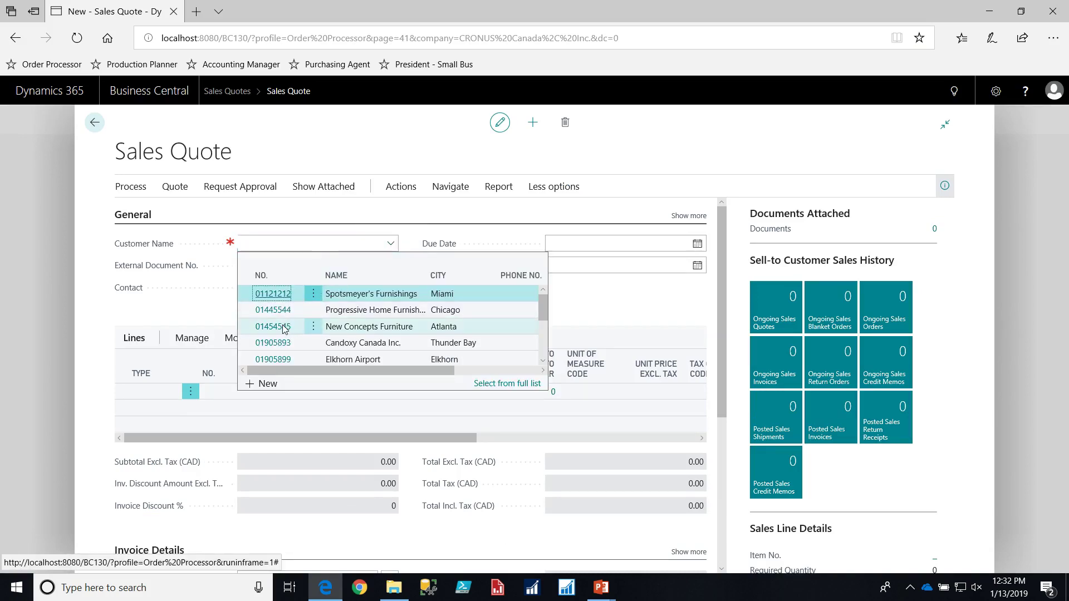
pyautogui.click(243, 326)
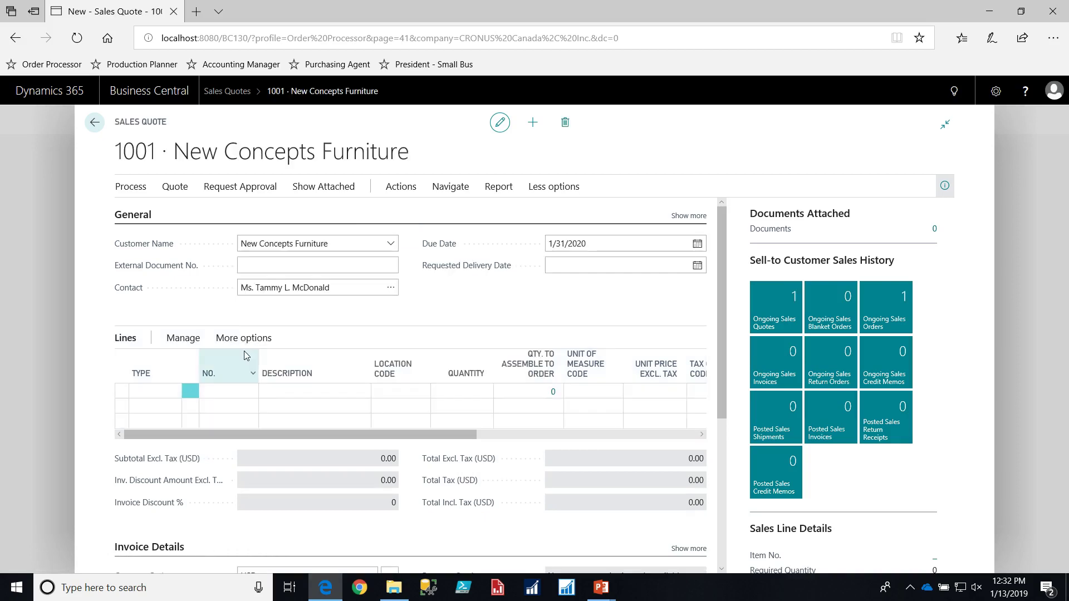
# Add a quote line of type Item for item 1000 Bicycle with a quantity of 5.
pyautogui.click(175, 393)
pyautogui.click(146, 413)
pyautogui.click(250, 396)
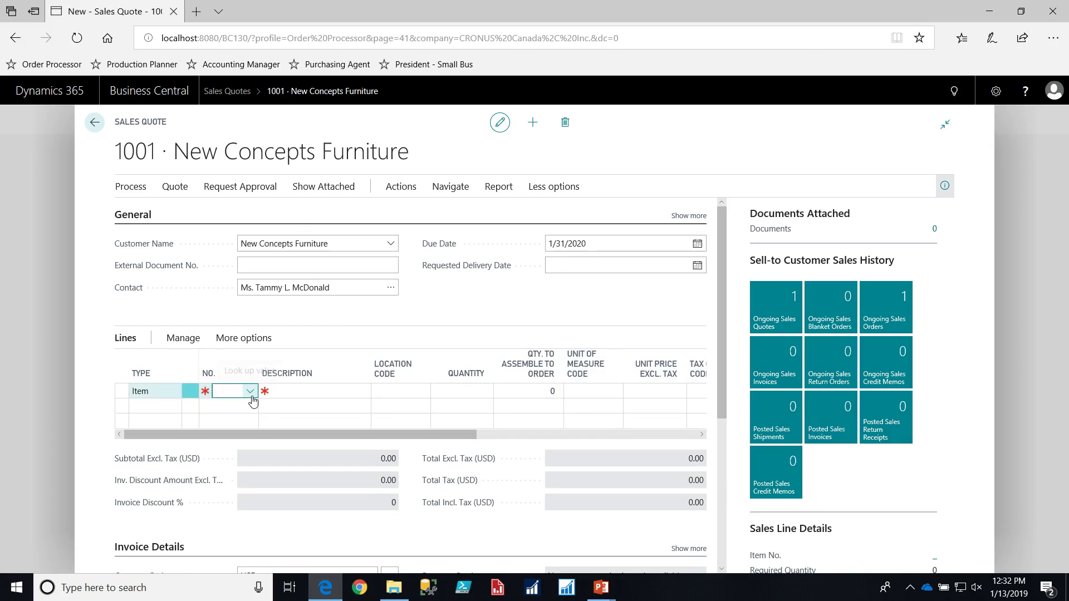
pyautogui.click(251, 397)
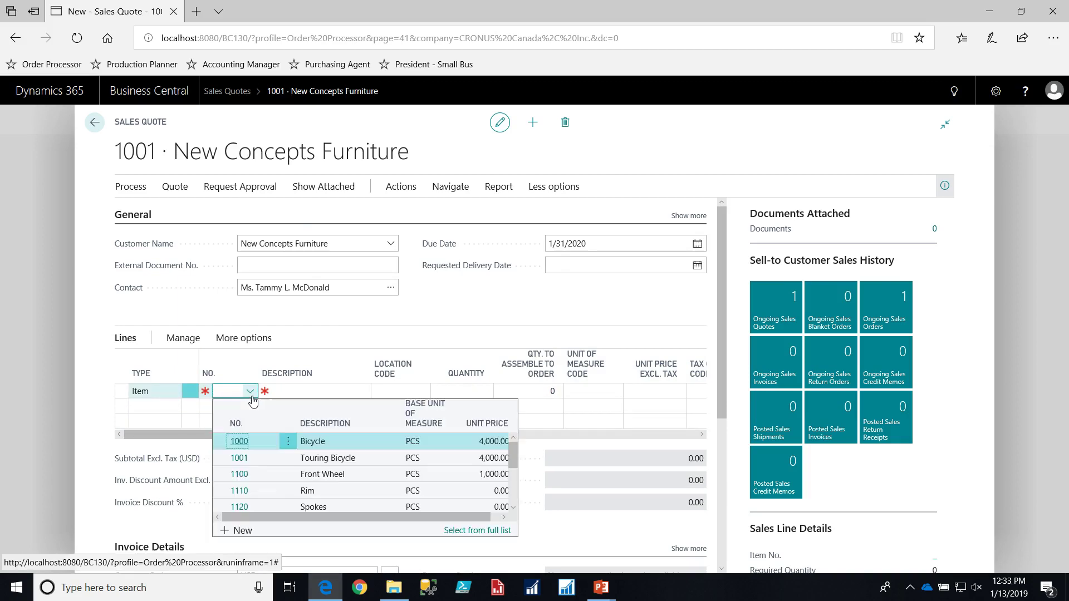
pyautogui.click(247, 443)
pyautogui.press('Return')
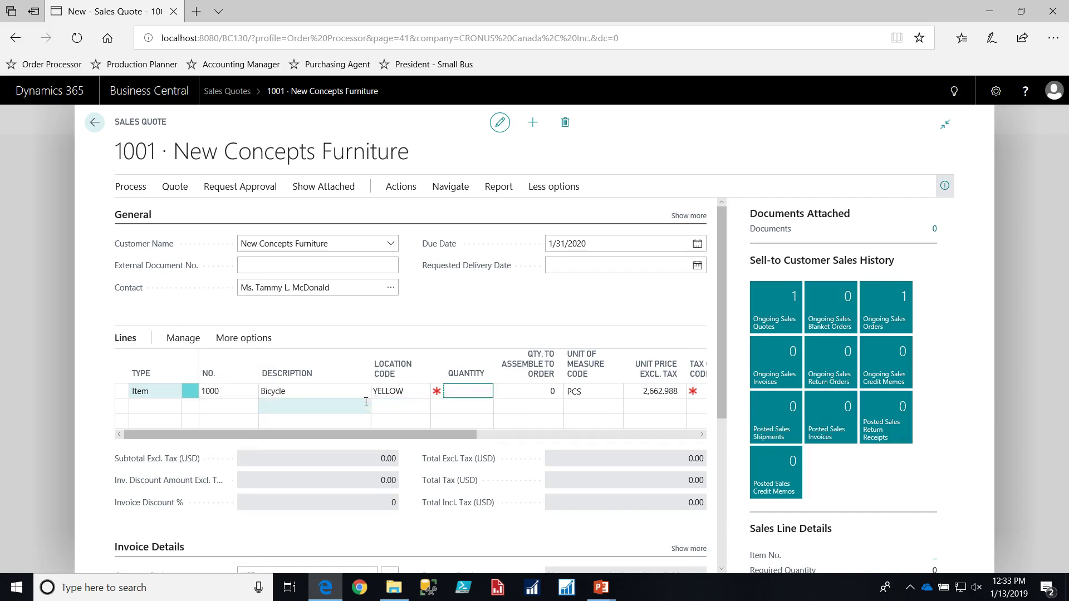
pyautogui.write('5')
pyautogui.press('Return')
pyautogui.press('Return')
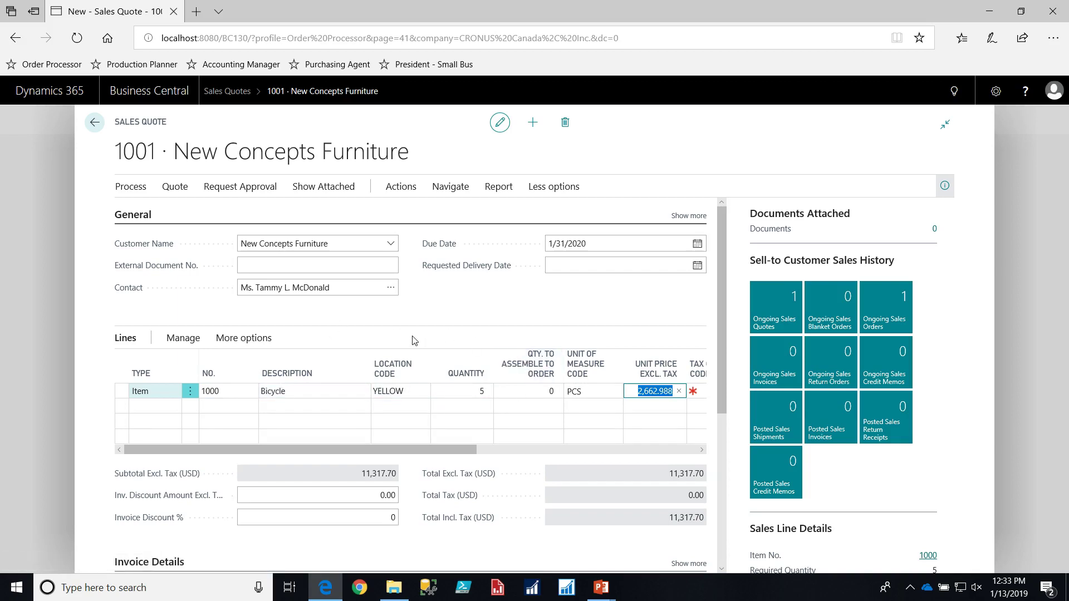
pyautogui.click(445, 317)
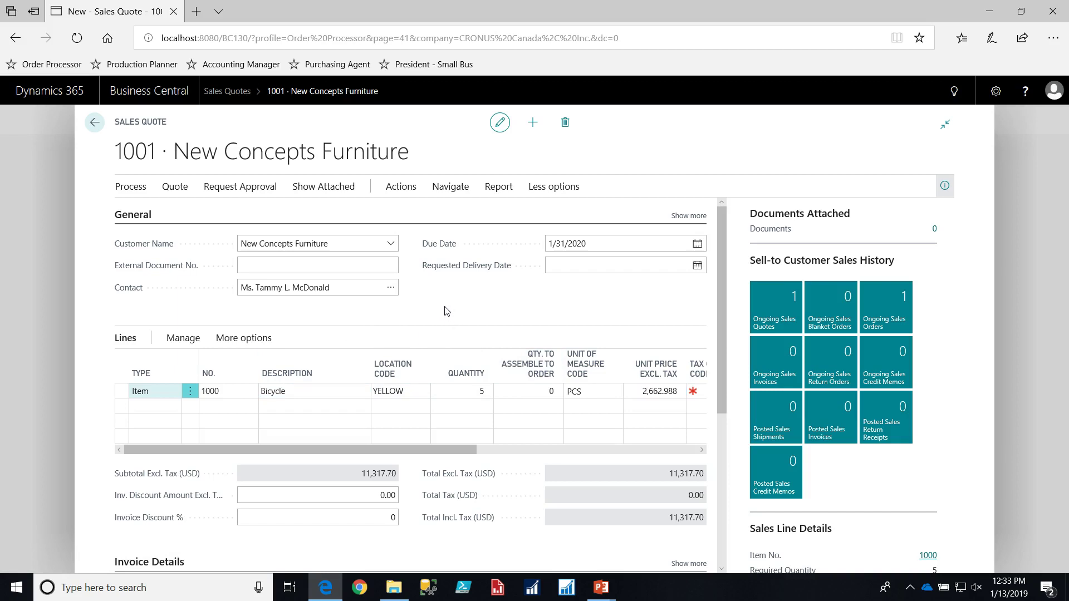
# Show the quote's processing options for emailing or making an order or invoice, and return to the sales quotes list.
pyautogui.click(131, 187)
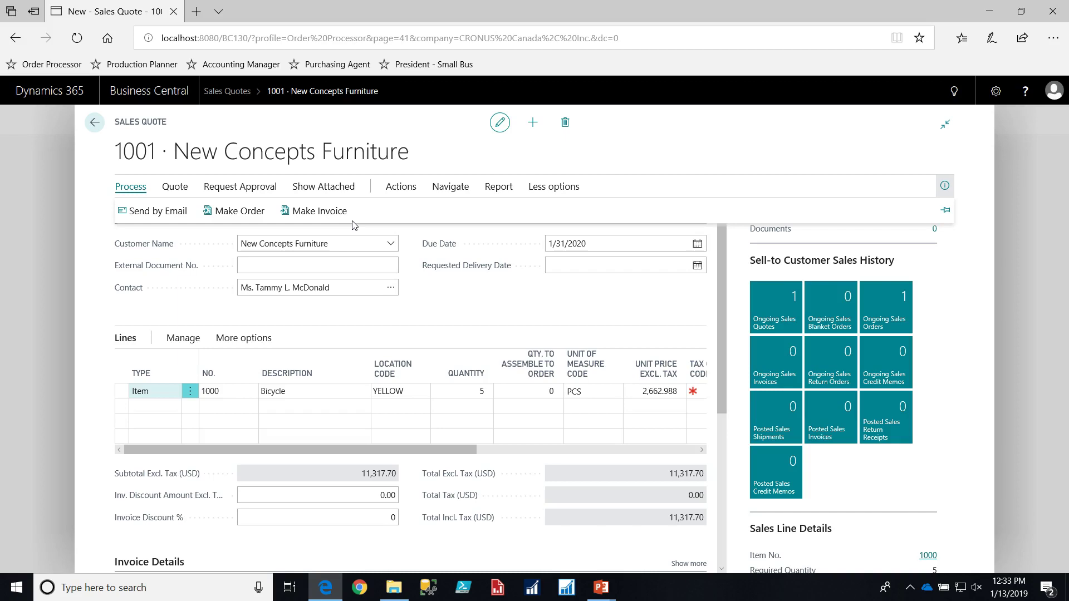
pyautogui.click(90, 129)
pyautogui.click(89, 129)
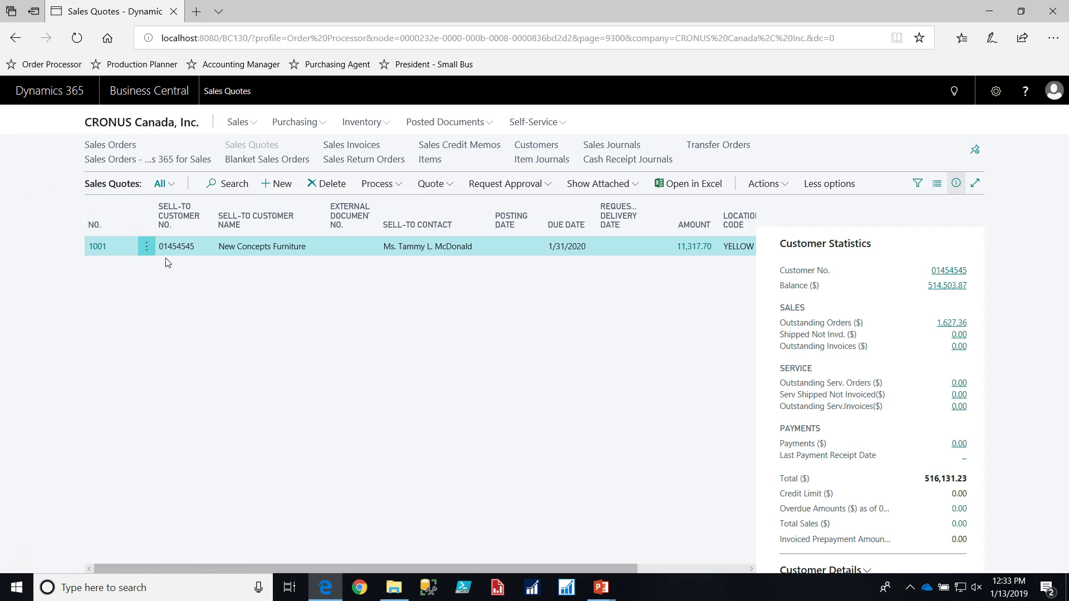
# Open the Englunds Kontorsmöbler AB sales order from the open sales orders and set its Requested Delivery Date to 2/1/2020.
pyautogui.click(165, 128)
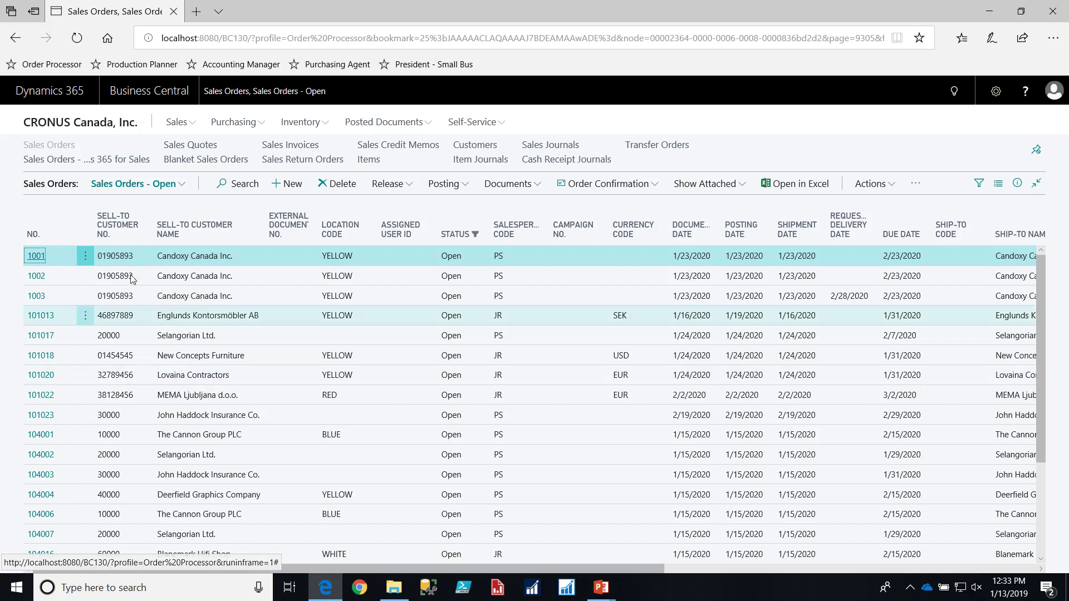
pyautogui.click(34, 315)
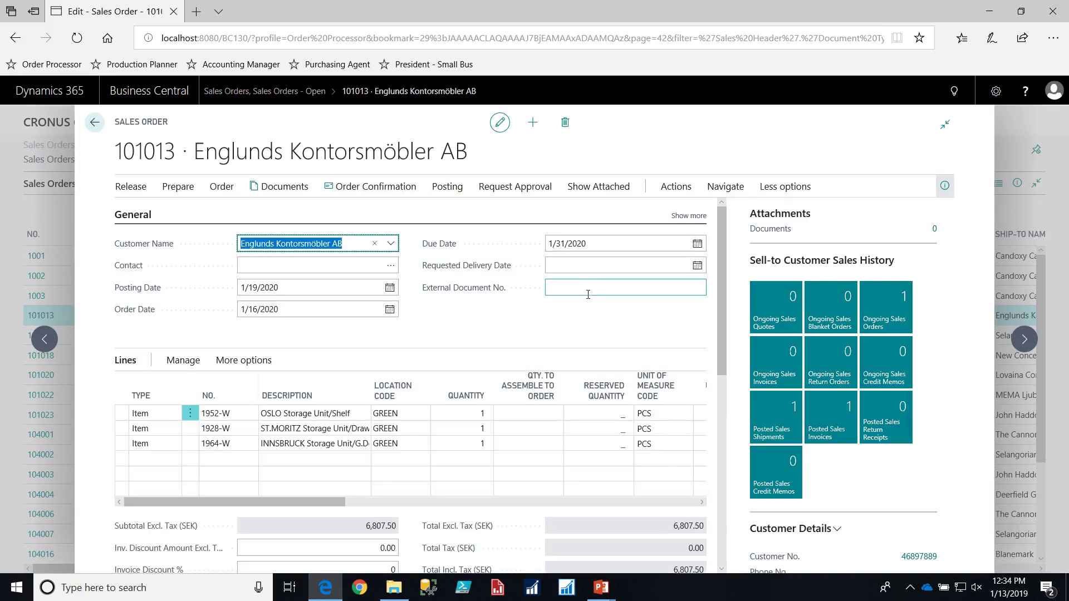
pyautogui.click(612, 264)
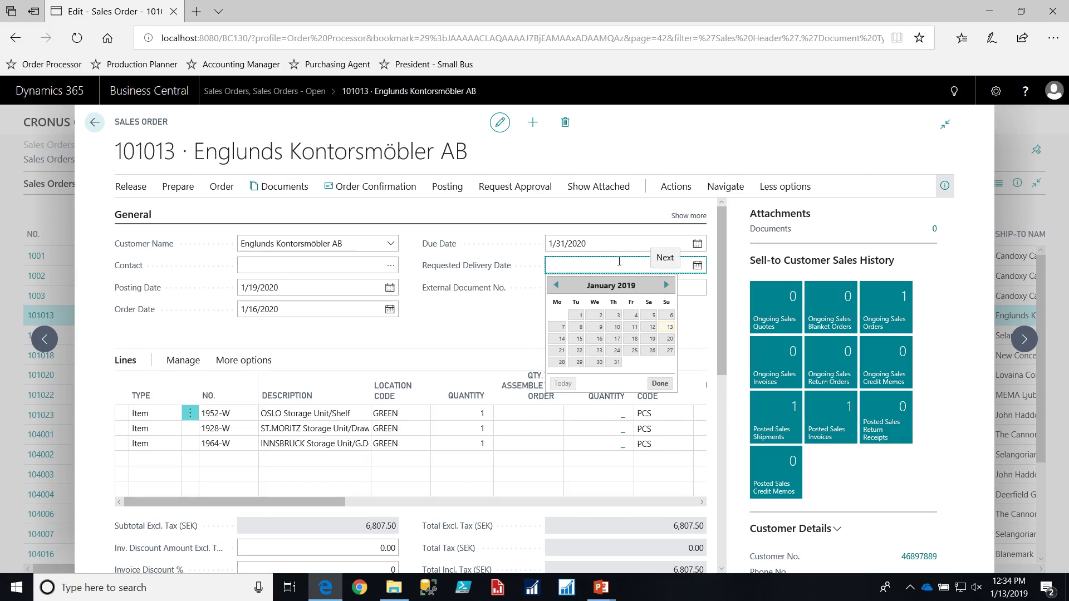
pyautogui.write('2')
pyautogui.write('/1/20')
pyautogui.write('00')
pyautogui.press('BackSpace')
pyautogui.press('BackSpace')
pyautogui.write('20')
pyautogui.press('Tab')
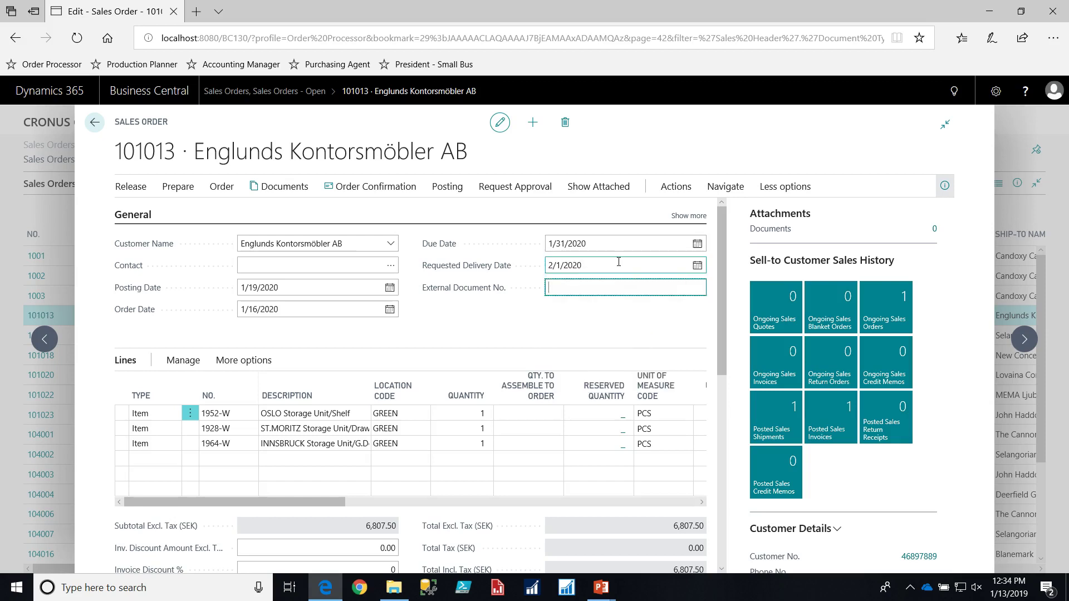
# Expand the sales order's Shipping and Billing section with its additional fields and examine the ship-to, location, shipment method and shipping settings.
pyautogui.click(615, 375)
pyautogui.moveTo(339, 508); pyautogui.dragTo(295, 506)
pyautogui.scroll(-9, 467, 368)
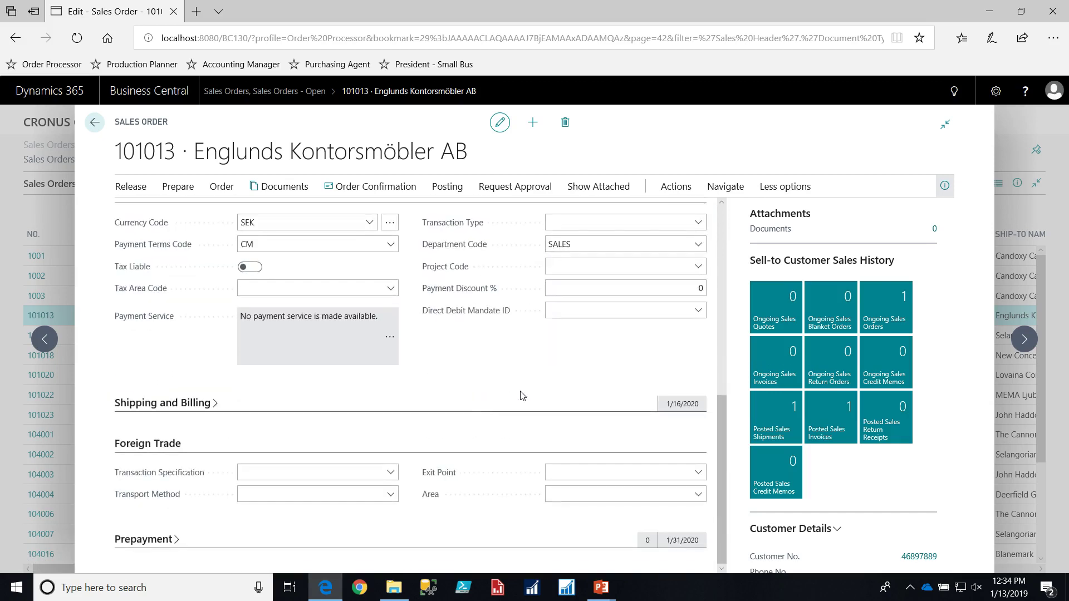
pyautogui.click(202, 406)
pyautogui.scroll(-2, 401, 412)
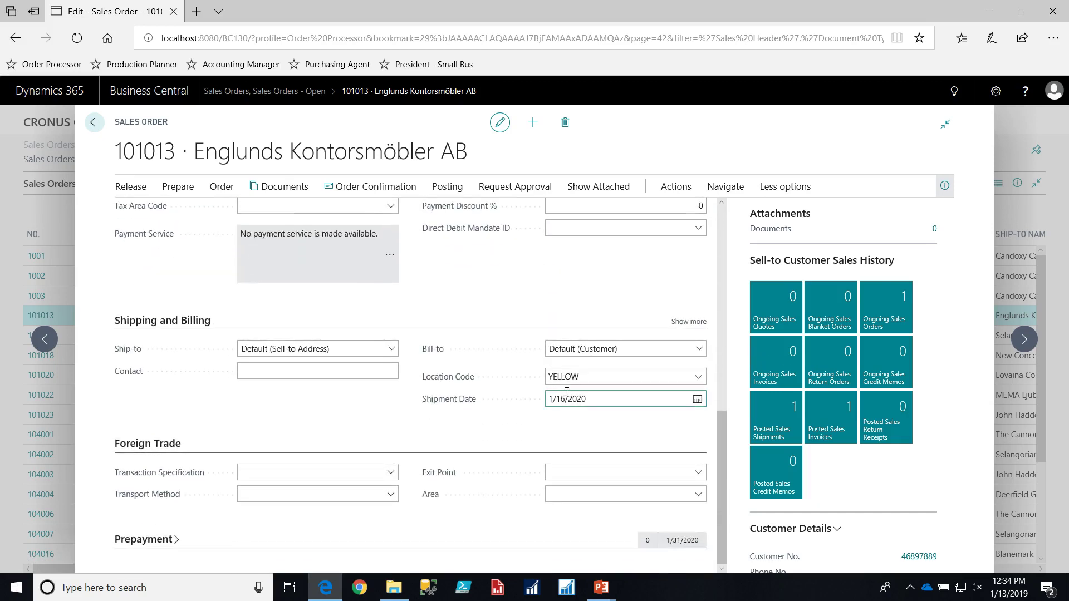
pyautogui.click(353, 371)
pyautogui.click(367, 352)
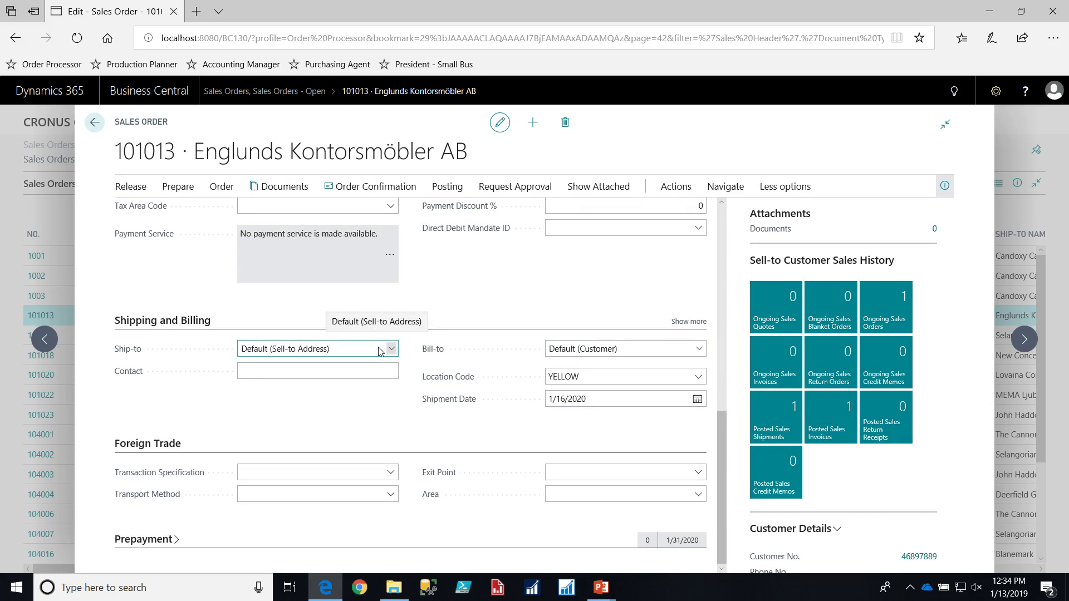
pyautogui.click(563, 382)
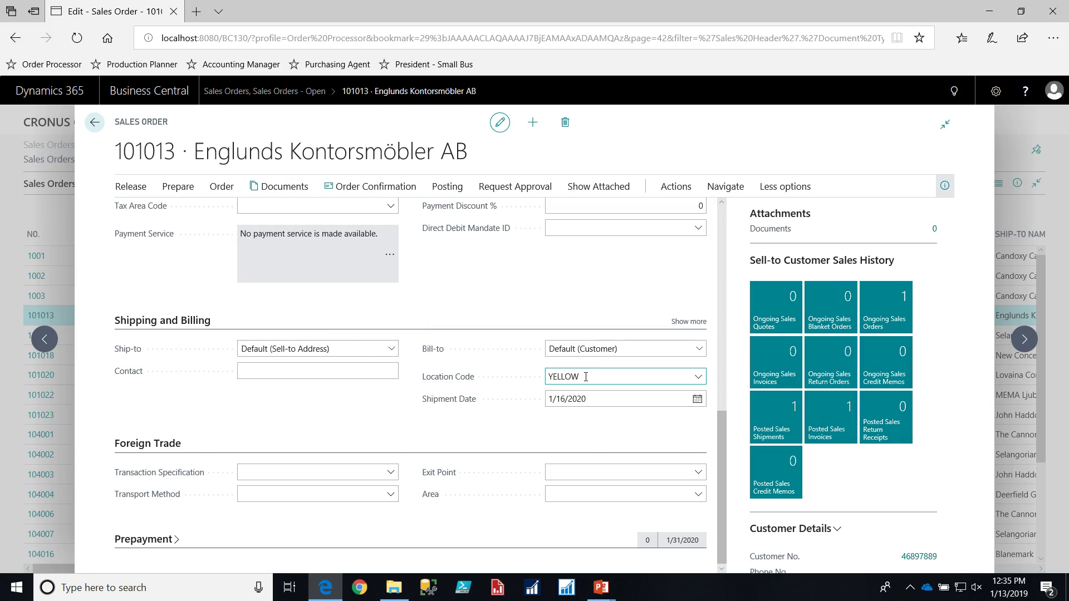
pyautogui.click(378, 411)
pyautogui.click(689, 322)
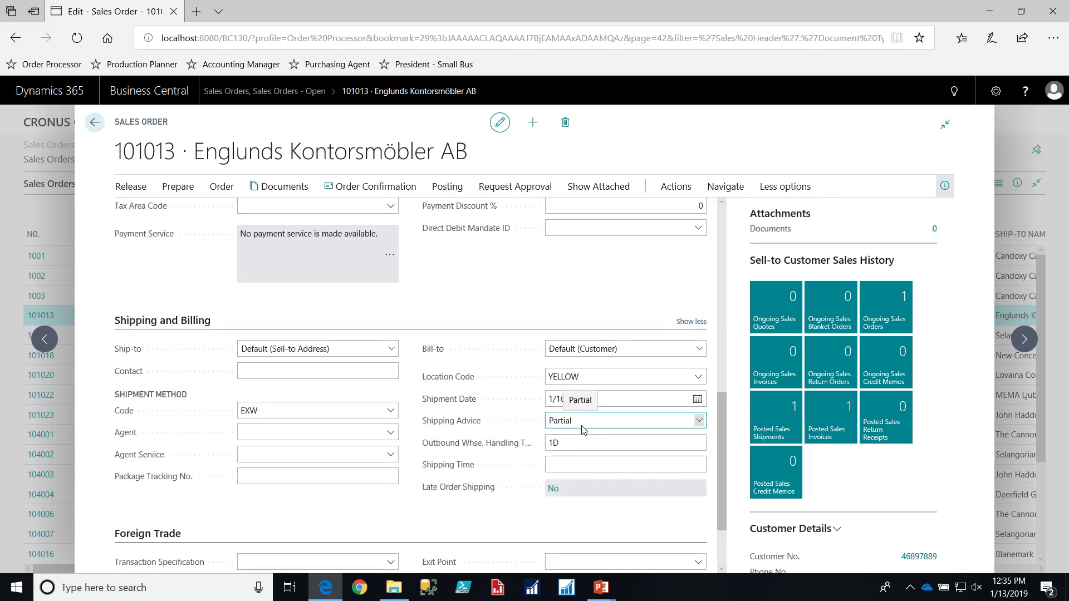
pyautogui.click(565, 462)
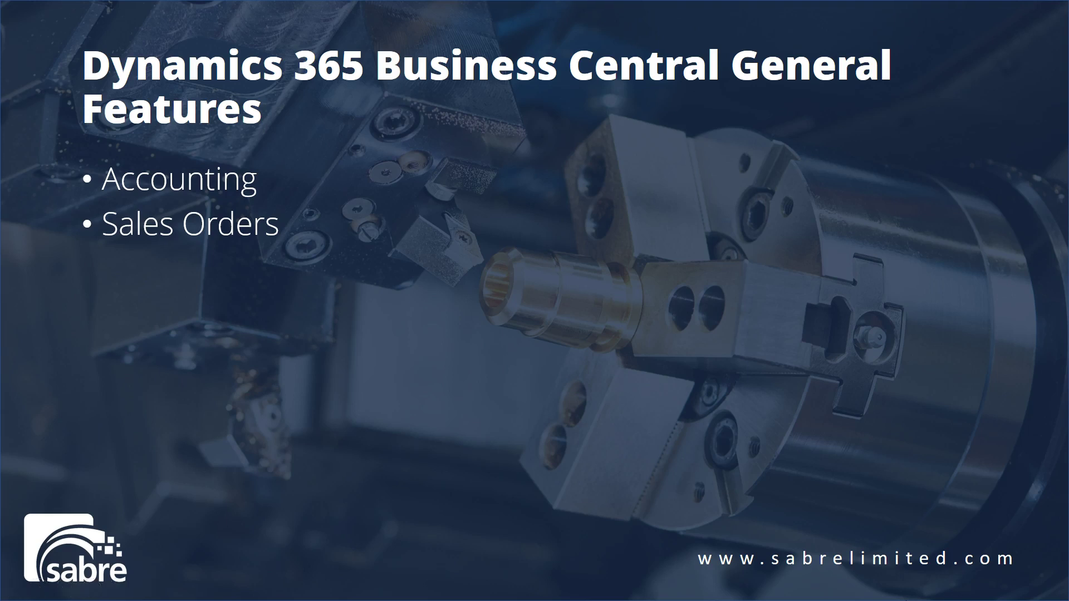
pyautogui.press('Right')
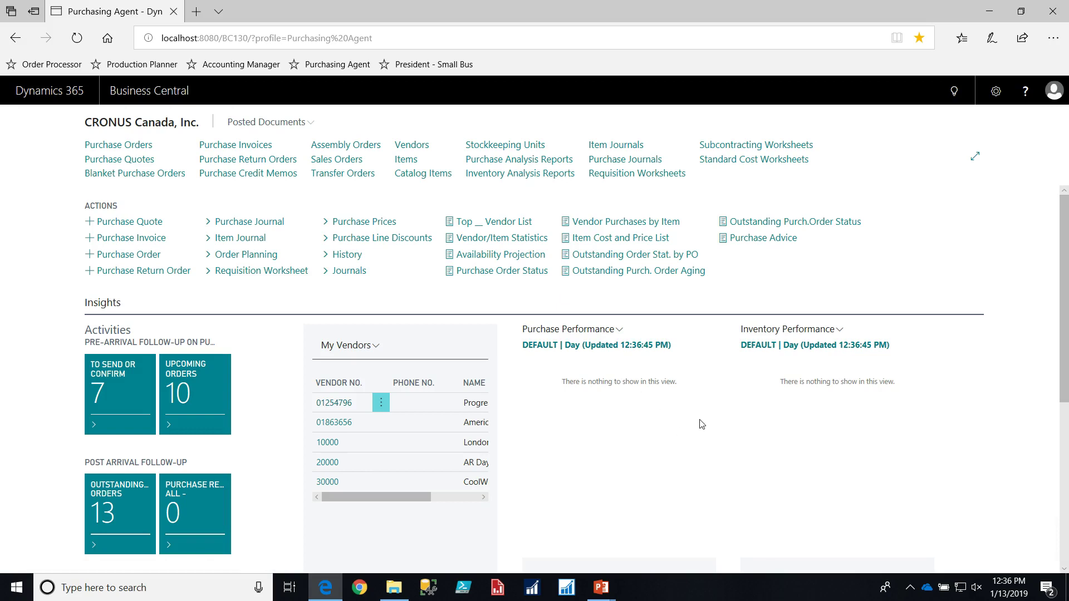
# Look over the purchasing activities and My Vendors, and open the Service Electronics Ltd. purchase order from the To Send or Confirm orders.
pyautogui.scroll(-1, 699, 425)
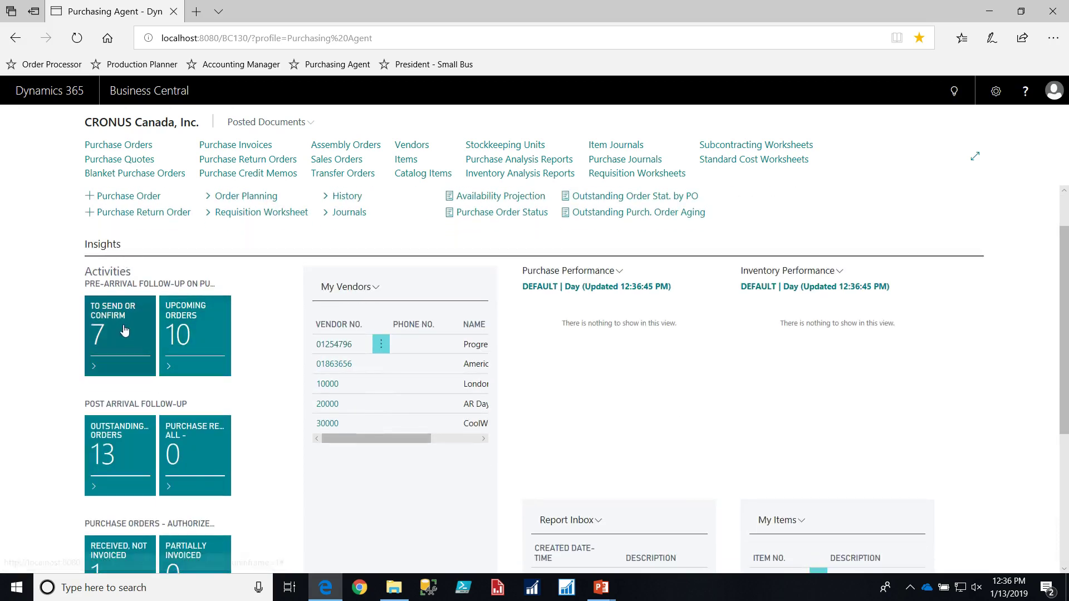
pyautogui.scroll(1, 296, 347)
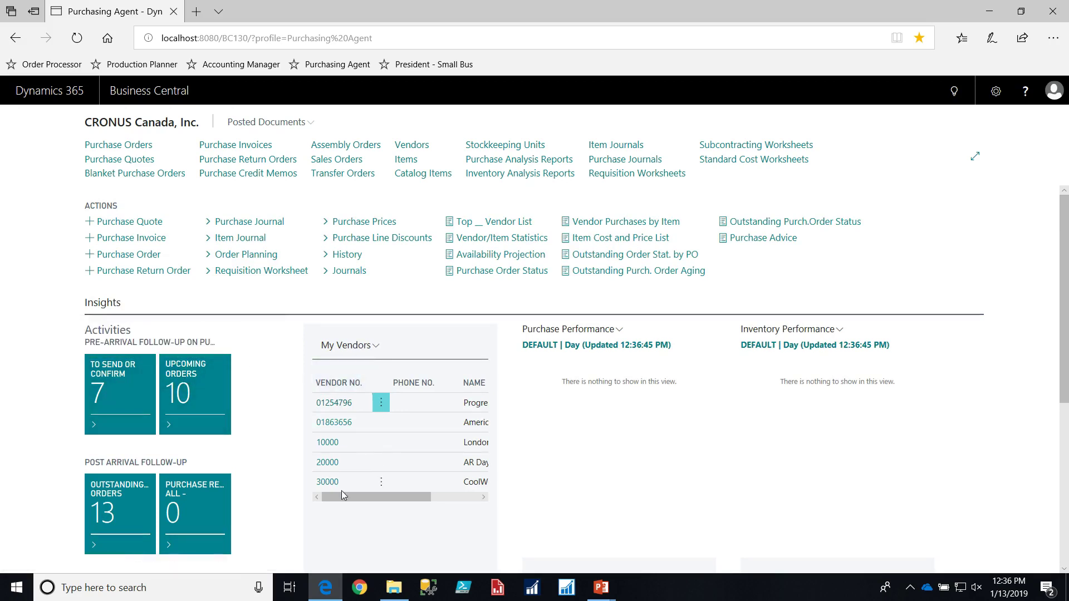
pyautogui.moveTo(341, 493); pyautogui.dragTo(410, 499)
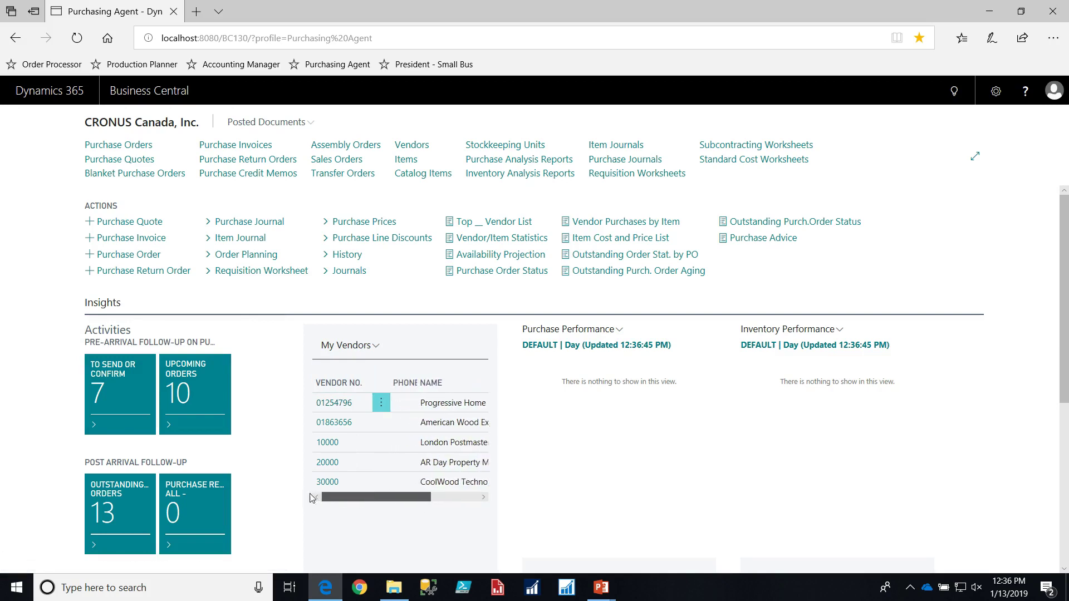
pyautogui.scroll(-2, 250, 399)
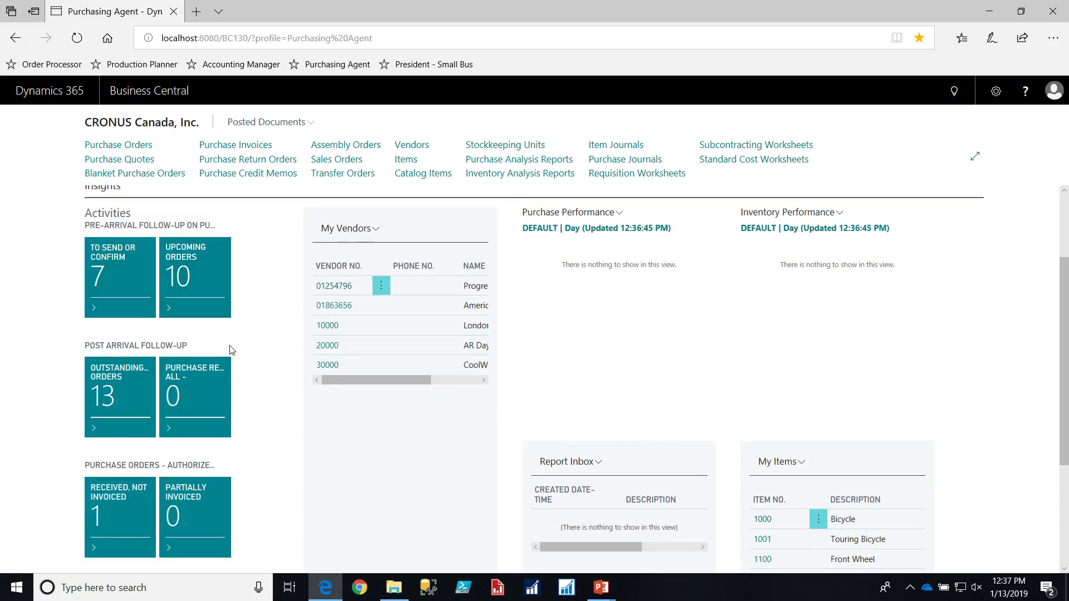
pyautogui.scroll(2, 252, 346)
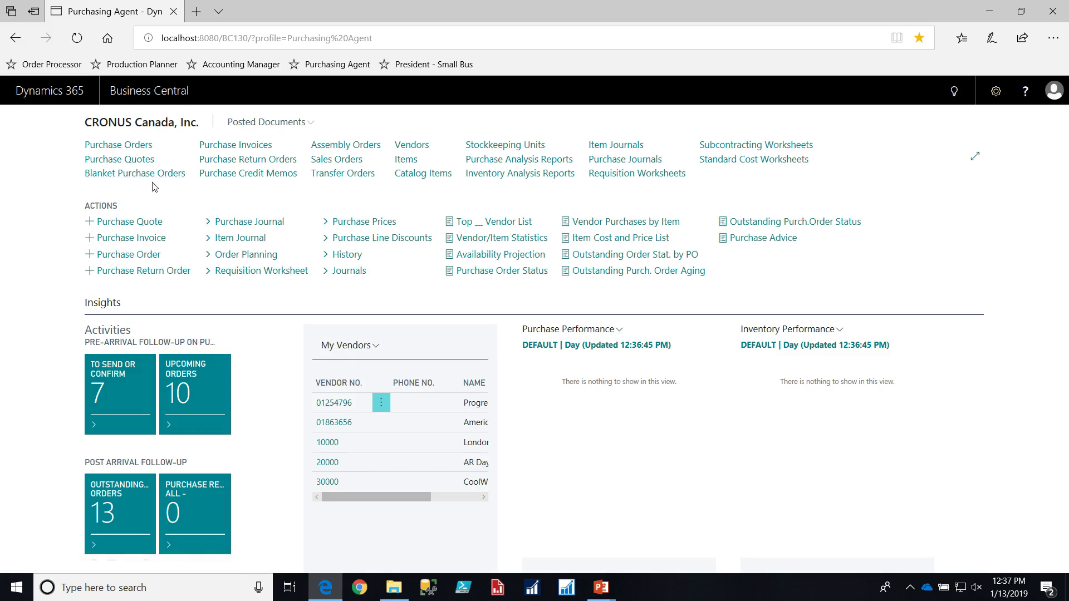
pyautogui.click(130, 390)
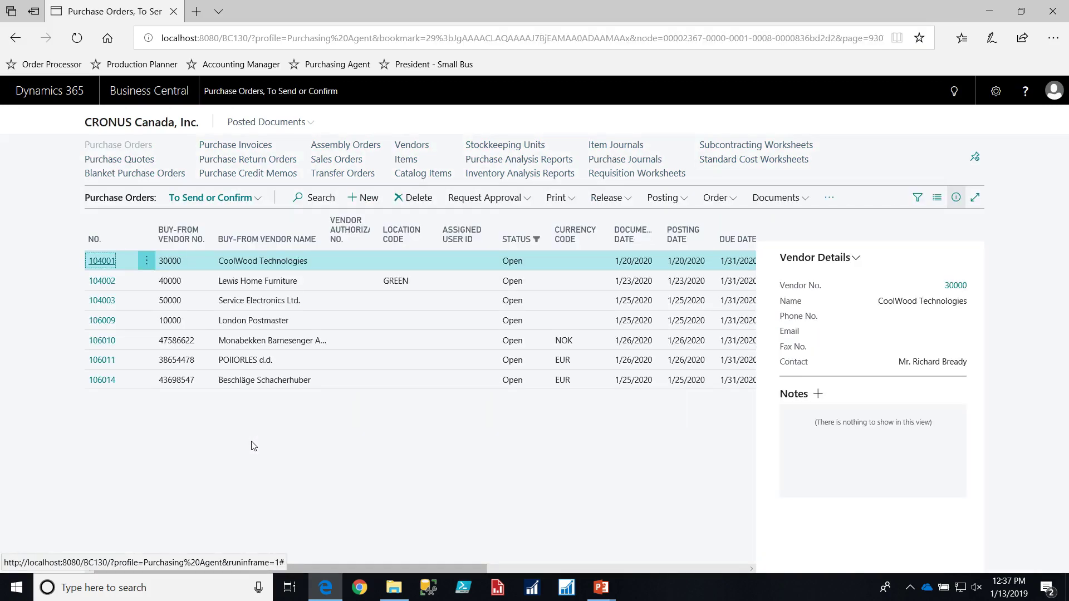
pyautogui.click(98, 301)
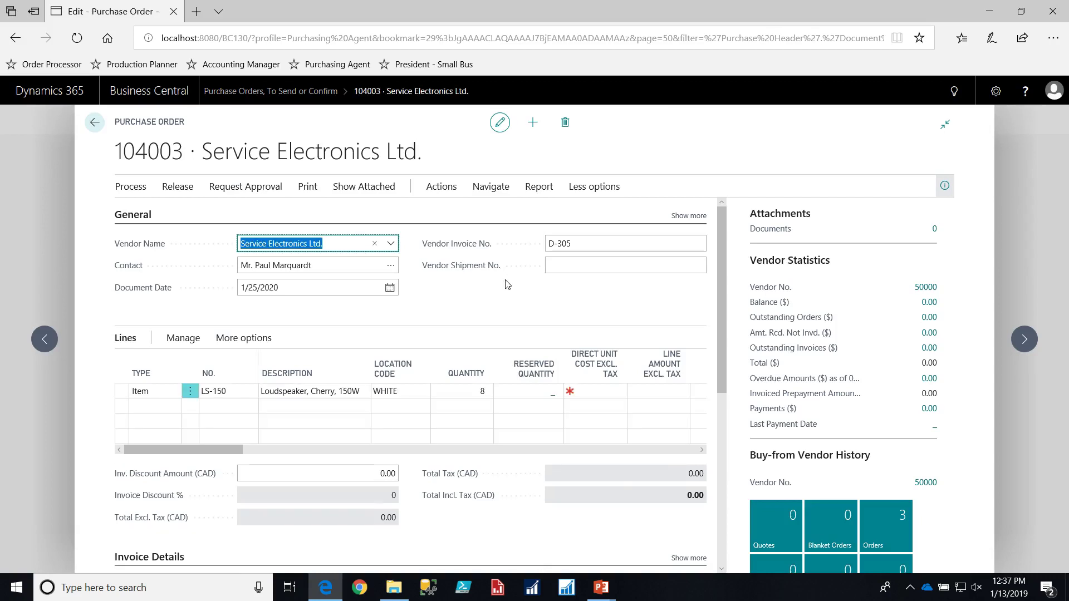
# Look over the Service Electronics Ltd. purchase order's general fields, lines and totals.
pyautogui.scroll(-5, 541, 295)
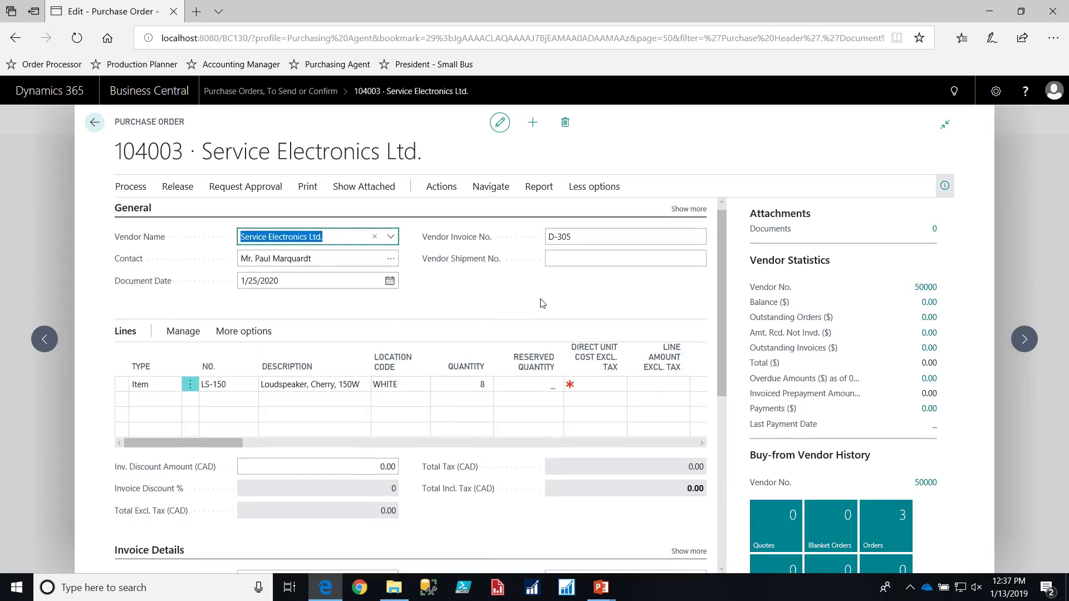
pyautogui.scroll(-1, 541, 304)
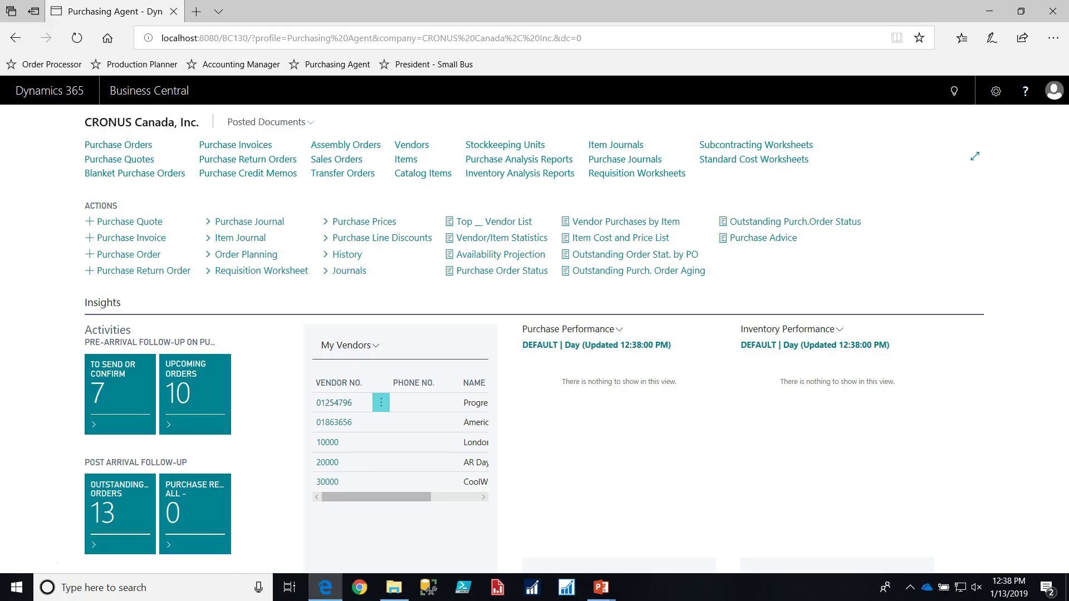
# Open item 1110 Rim from the items list and look over its picture, attachments, item attributes and forecast.
pyautogui.click(404, 160)
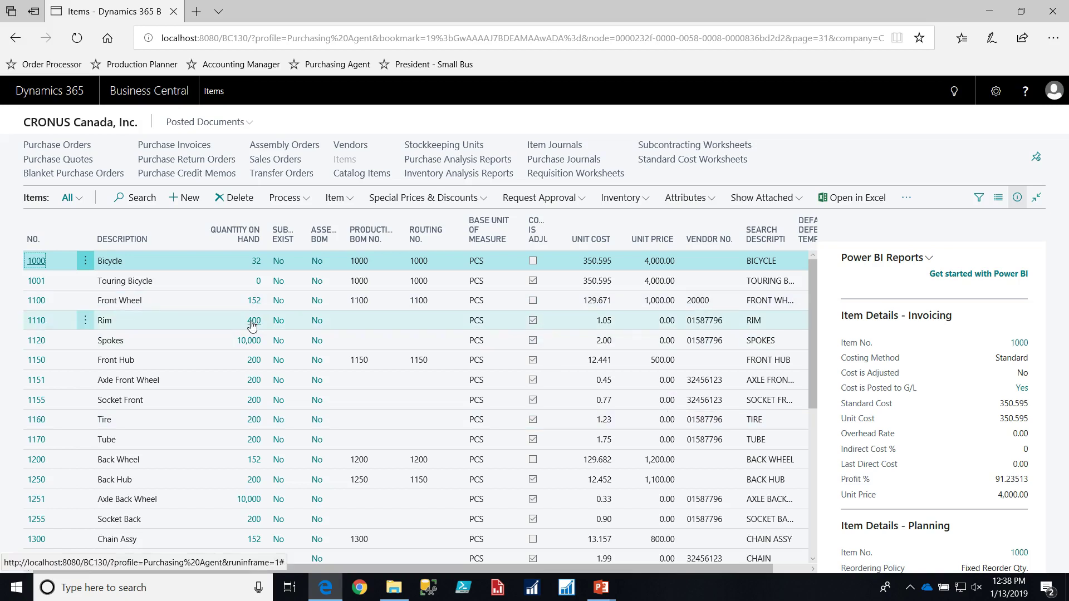
pyautogui.click(34, 321)
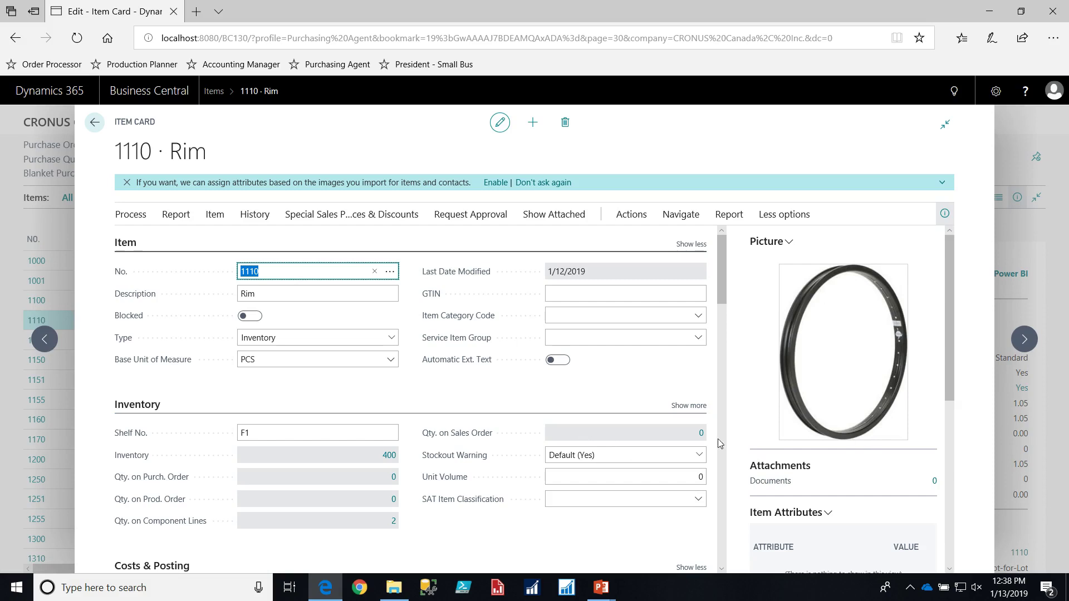
pyautogui.scroll(-1, 716, 438)
pyautogui.scroll(-2, 831, 485)
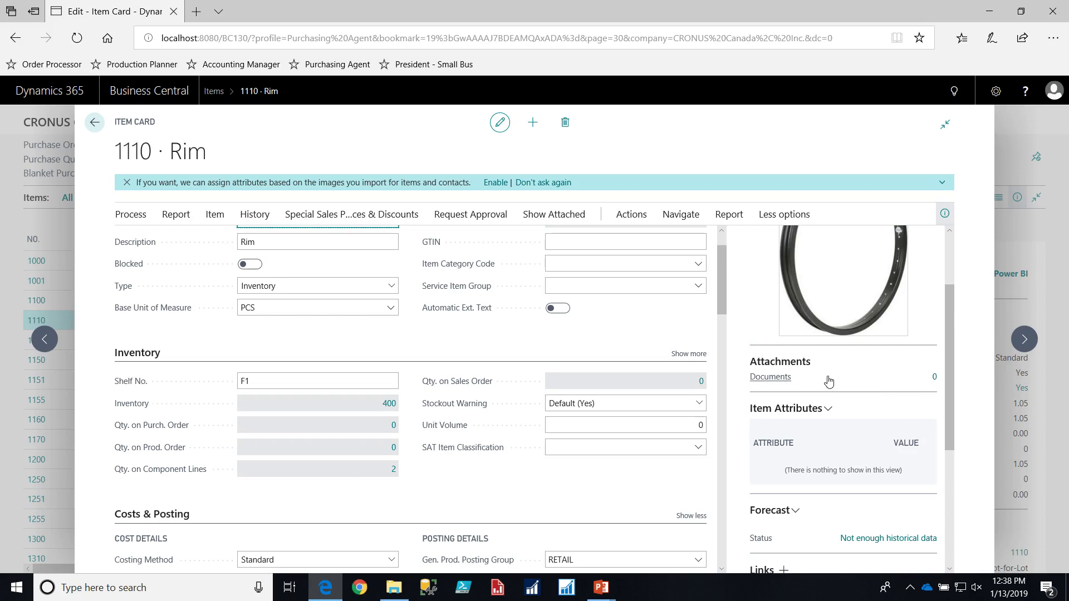
pyautogui.scroll(-1, 890, 400)
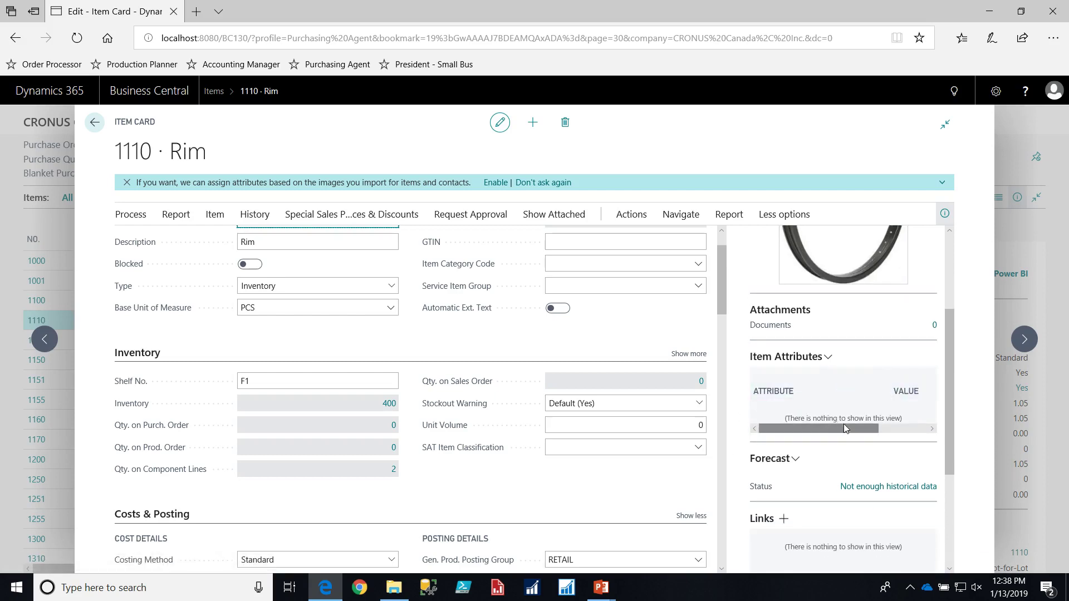
pyautogui.scroll(1, 844, 425)
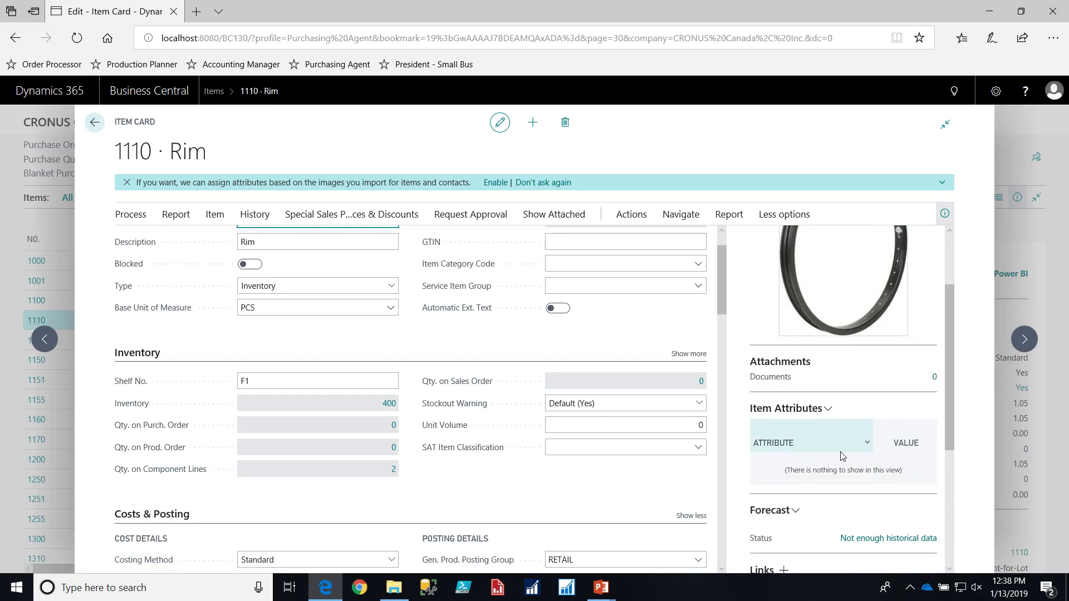
pyautogui.scroll(1, 480, 382)
pyautogui.click(279, 270)
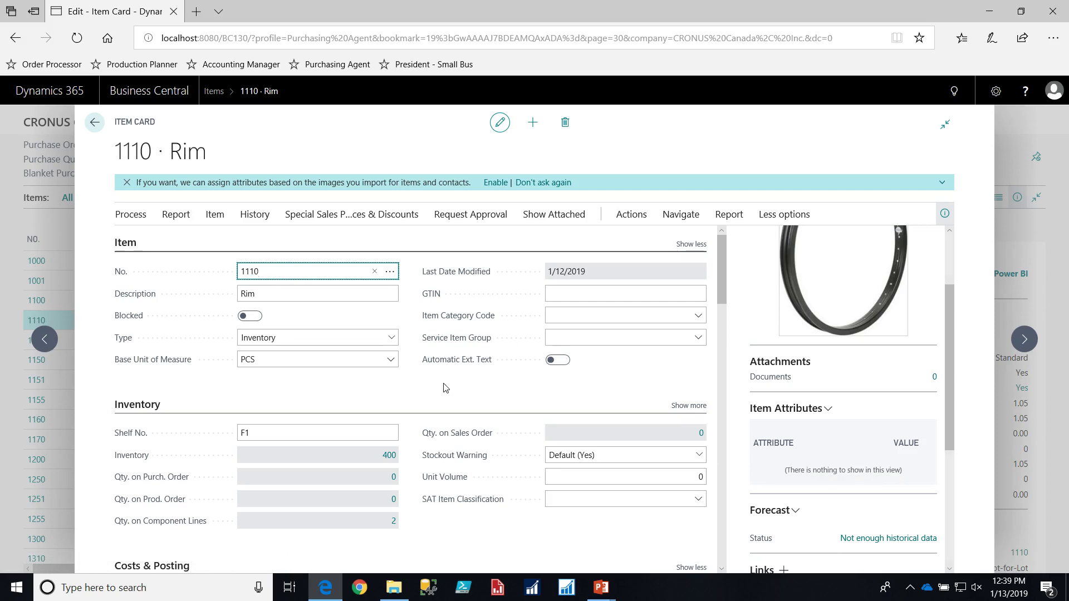
# Examine the Rim item's Inventory, Costs & Posting, and Prices & Sales settings.
pyautogui.scroll(-2, 447, 388)
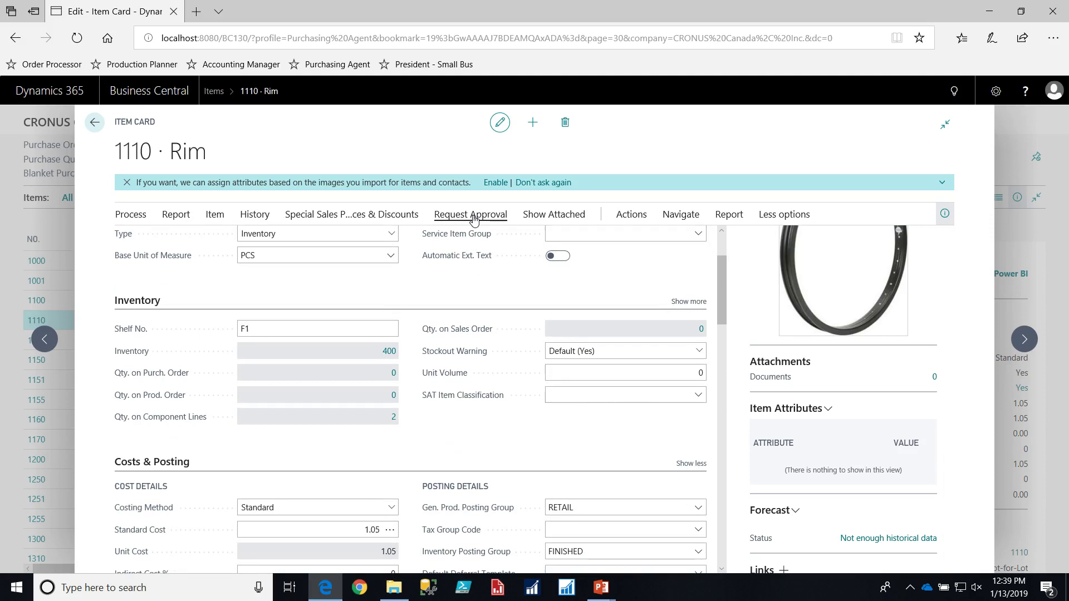
pyautogui.scroll(-1, 482, 309)
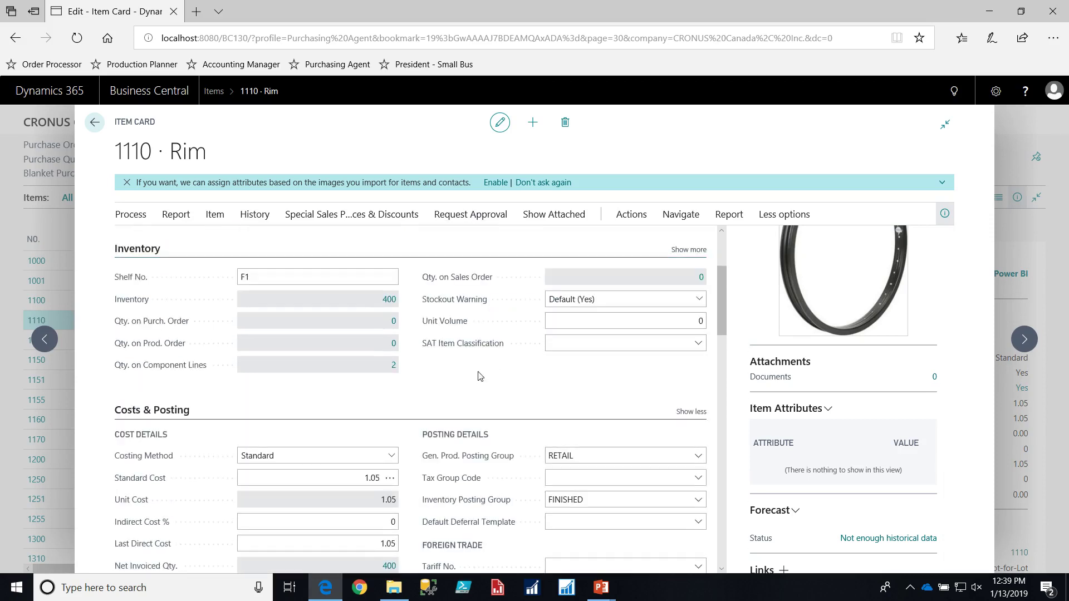
pyautogui.scroll(-2, 480, 377)
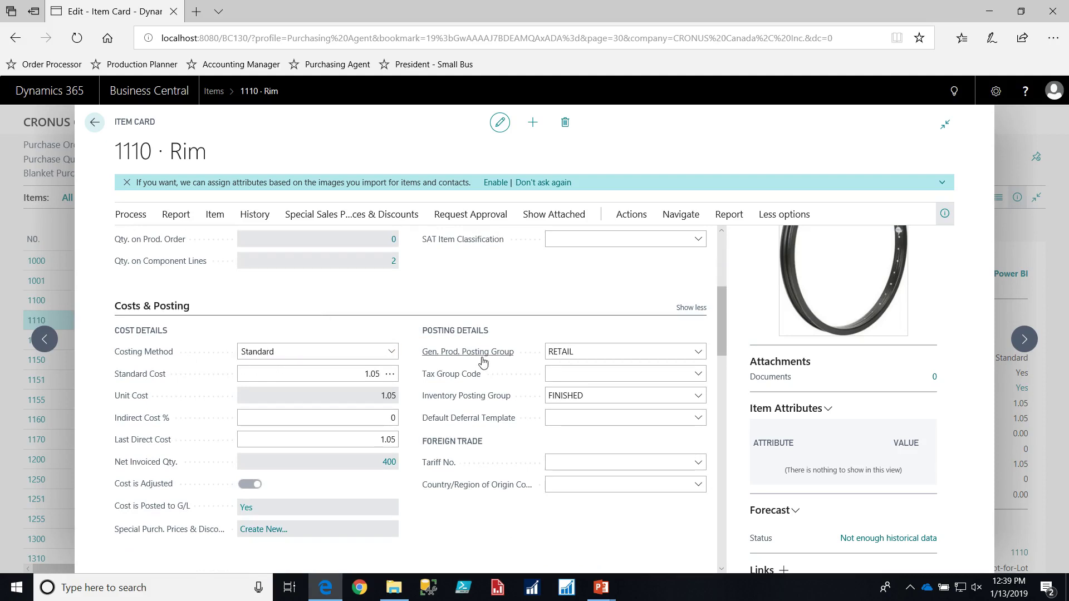
pyautogui.scroll(2, 557, 395)
pyautogui.scroll(-3, 620, 459)
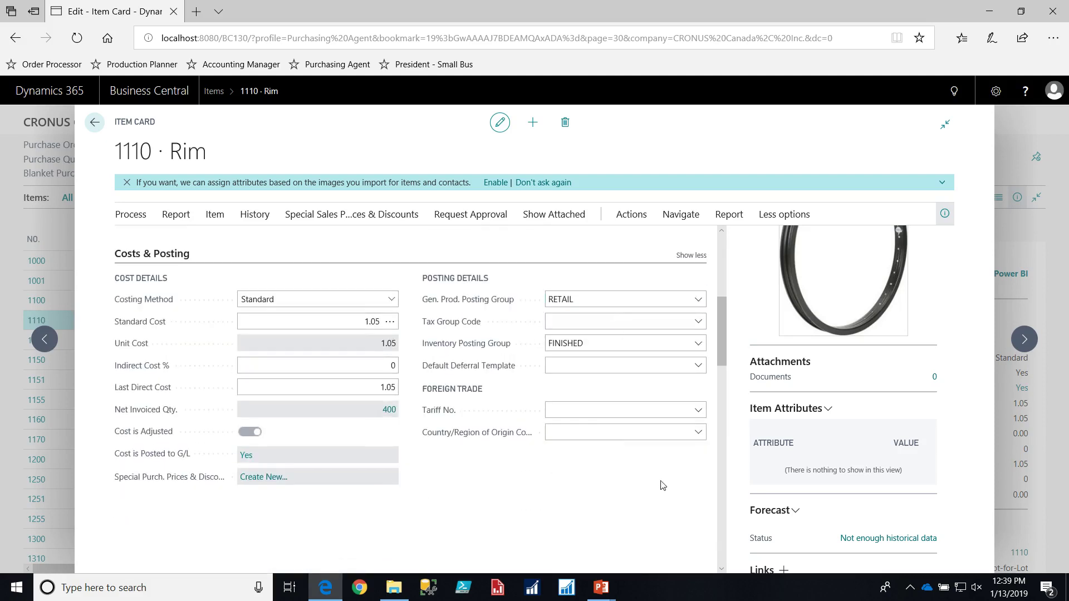
pyautogui.scroll(-5, 501, 438)
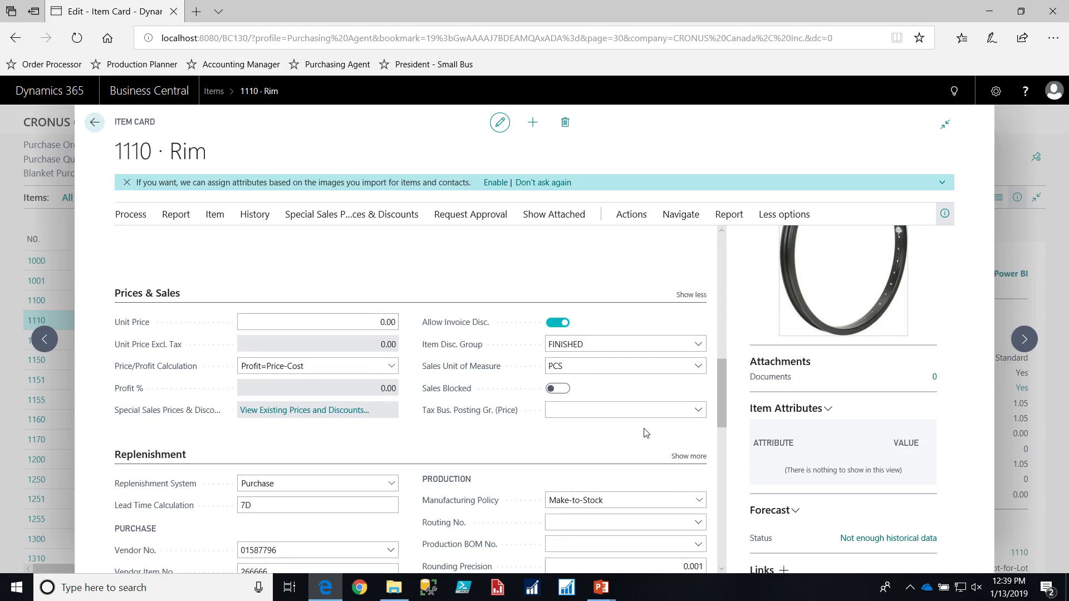
# Examine the Rim item's Replenishment settings and show the Replenishment System options without changing the selection.
pyautogui.scroll(-3, 644, 433)
pyautogui.scroll(-2, 420, 408)
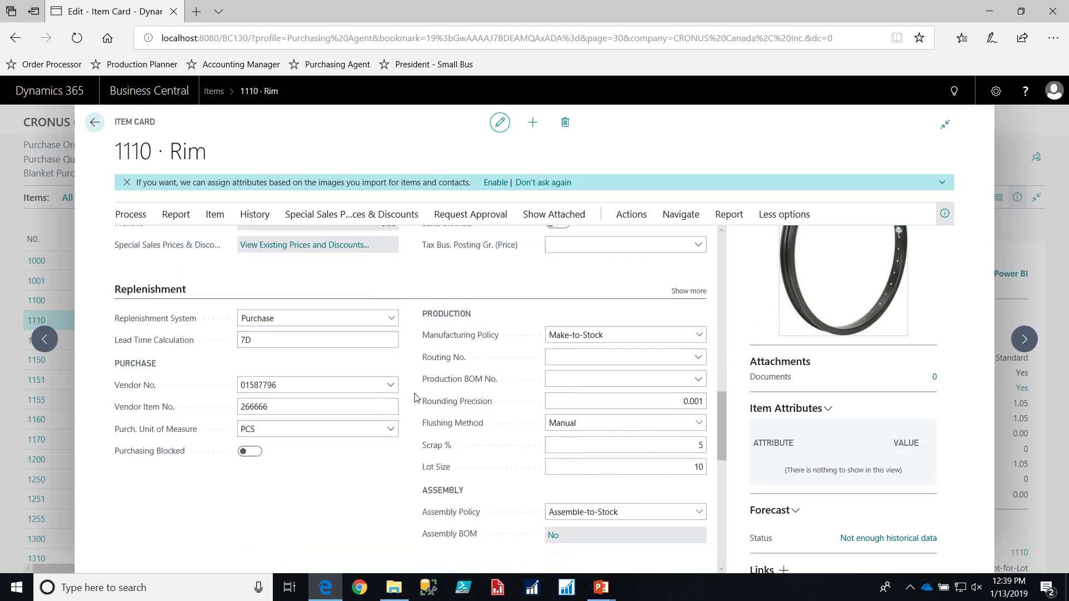
pyautogui.scroll(1, 420, 408)
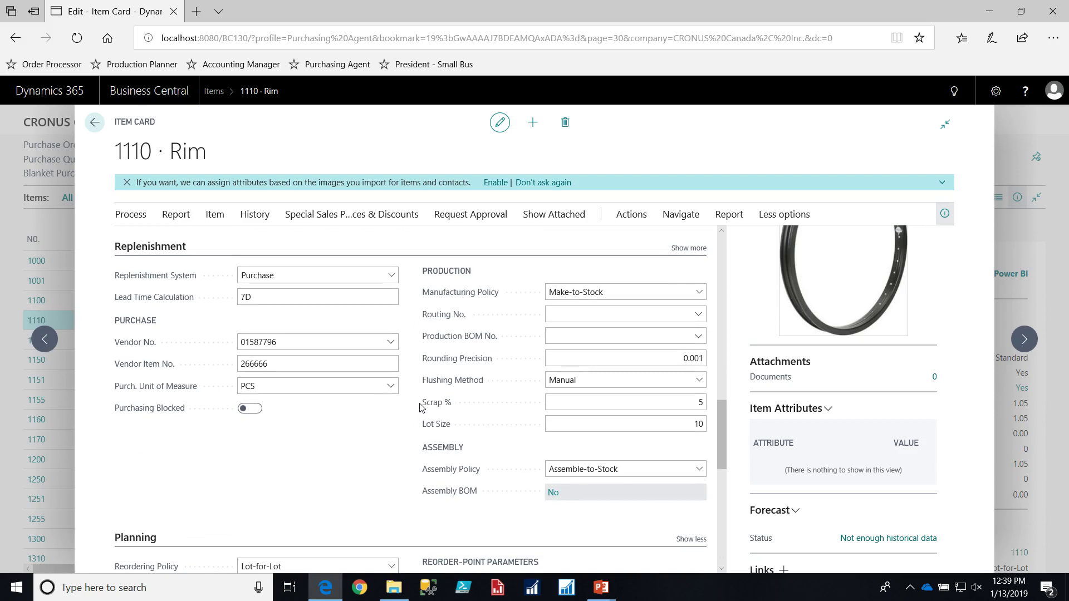
pyautogui.click(390, 275)
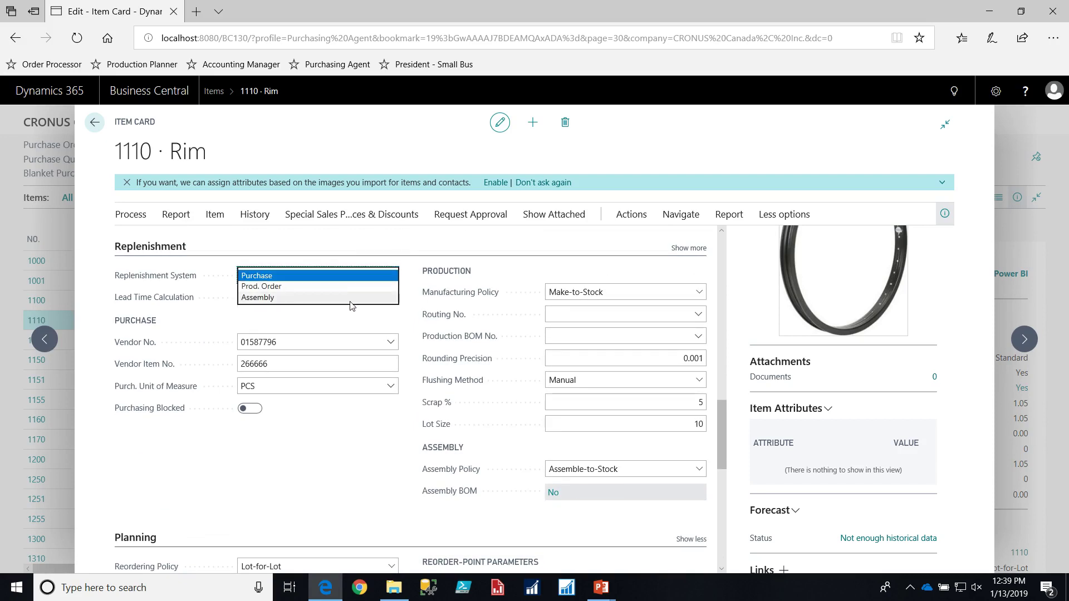
pyautogui.click(334, 463)
# Examine the Rim item's Planning and Item Tracking settings, and expand its Warehouse section.
pyautogui.scroll(-3, 334, 463)
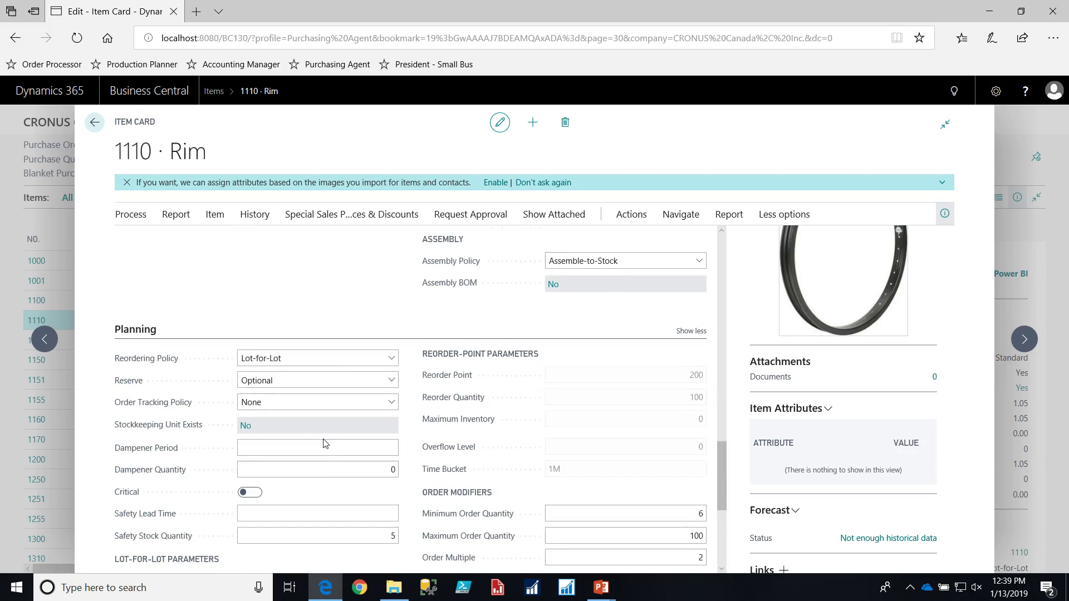
pyautogui.scroll(-4, 327, 451)
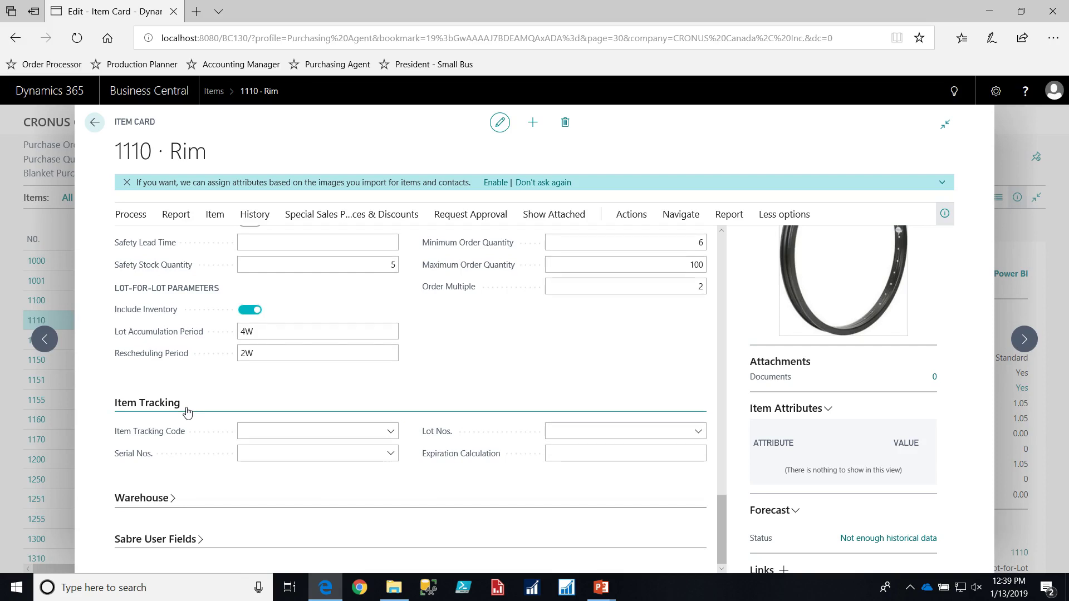
pyautogui.click(167, 499)
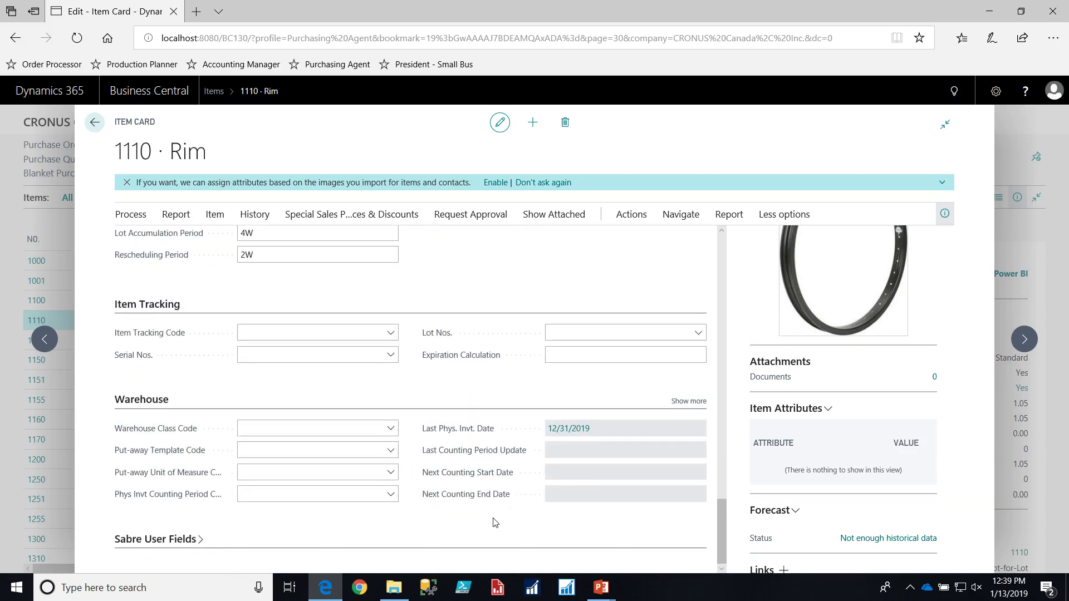
pyautogui.scroll(5, 468, 498)
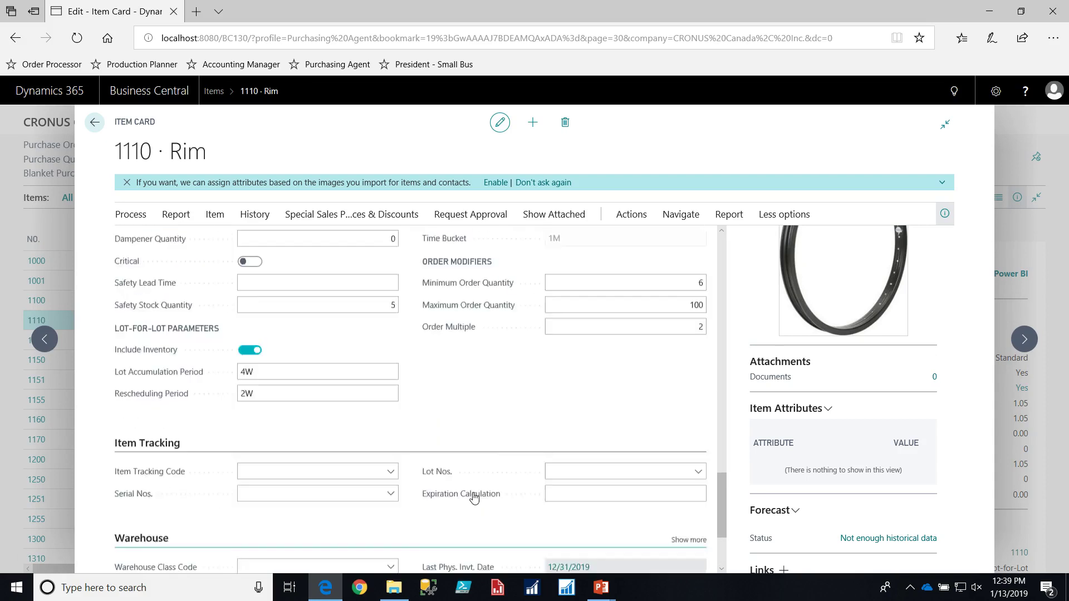
pyautogui.scroll(10, 473, 497)
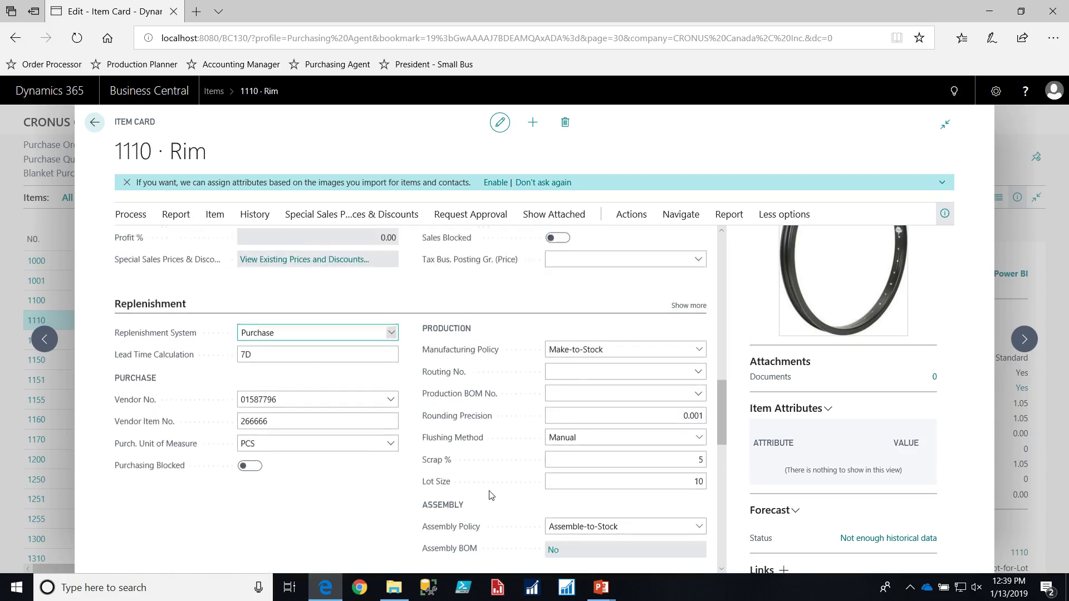
pyautogui.scroll(10, 492, 495)
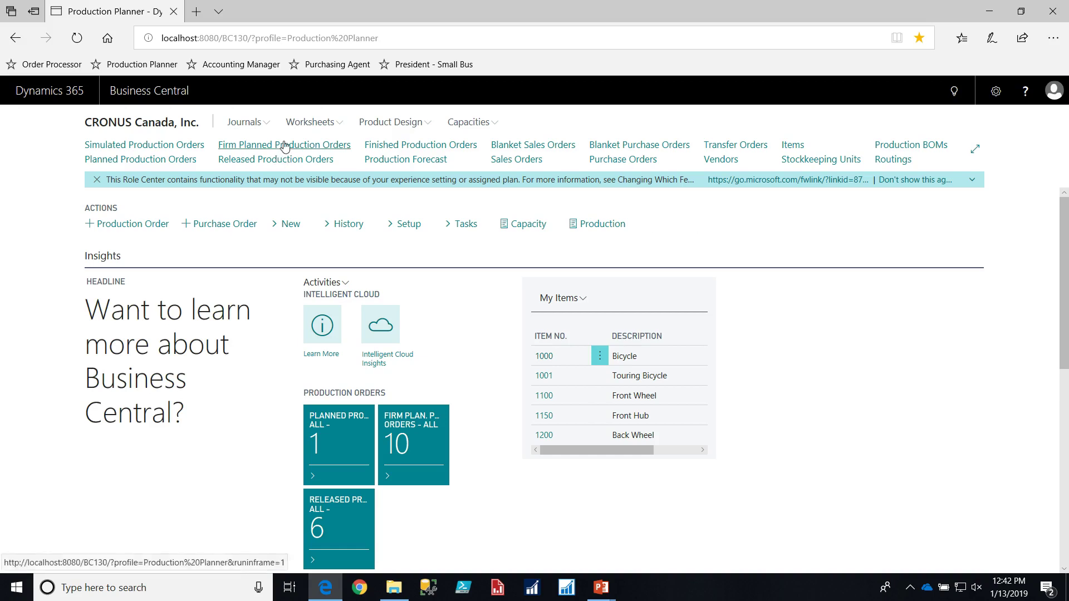
# Show the worksheets available to the Production Planner.
pyautogui.click(341, 125)
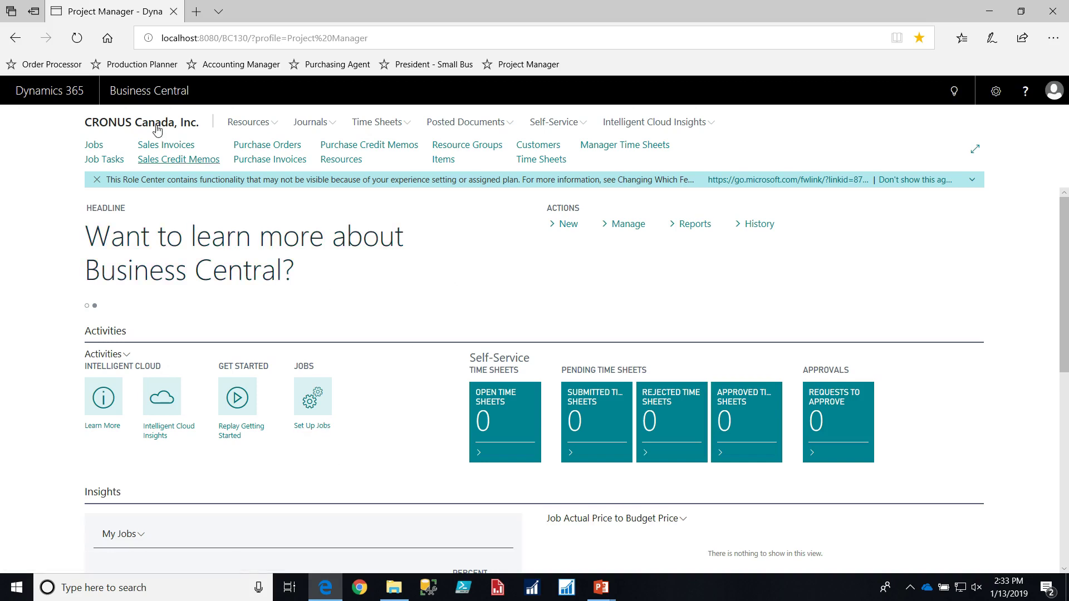
# Open the DEERFIELD, 8 WP job from the jobs list, look over its tasks, and show its Status options.
pyautogui.click(94, 146)
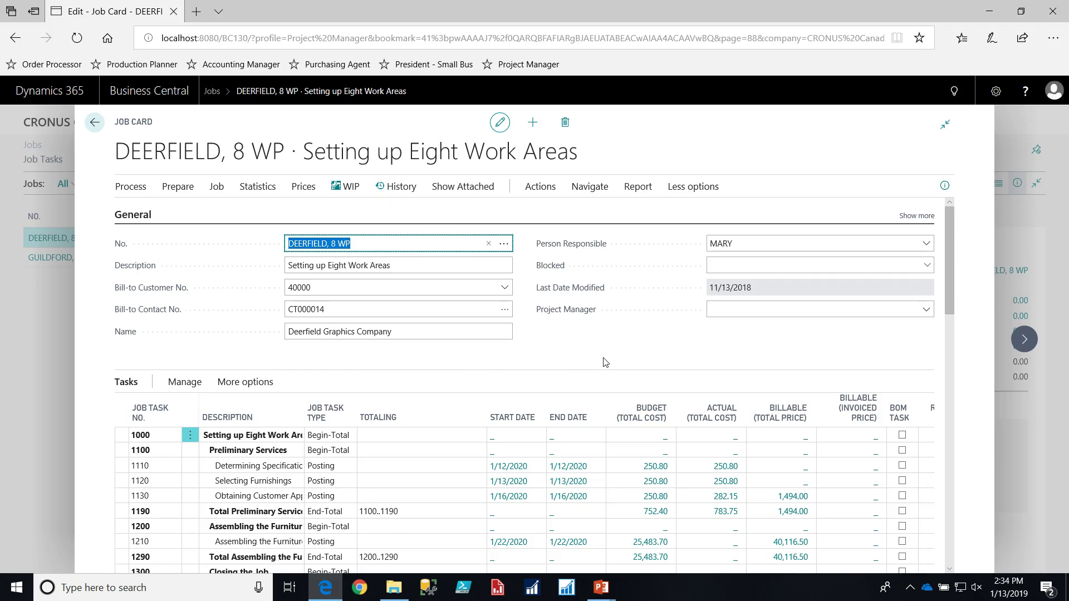
pyautogui.scroll(-2, 605, 361)
pyautogui.scroll(-10, 736, 464)
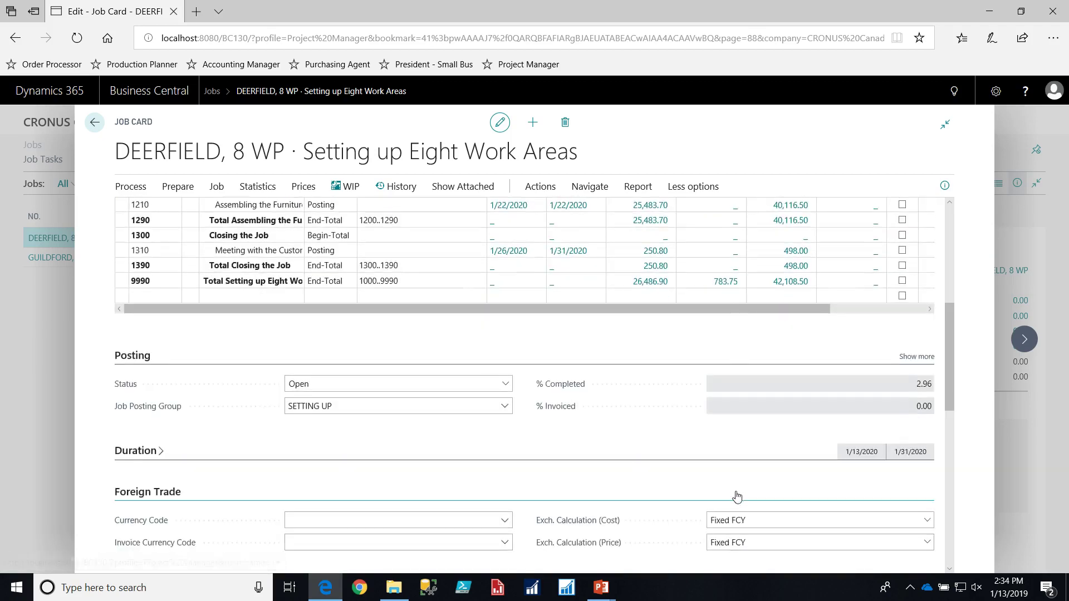
pyautogui.click(503, 273)
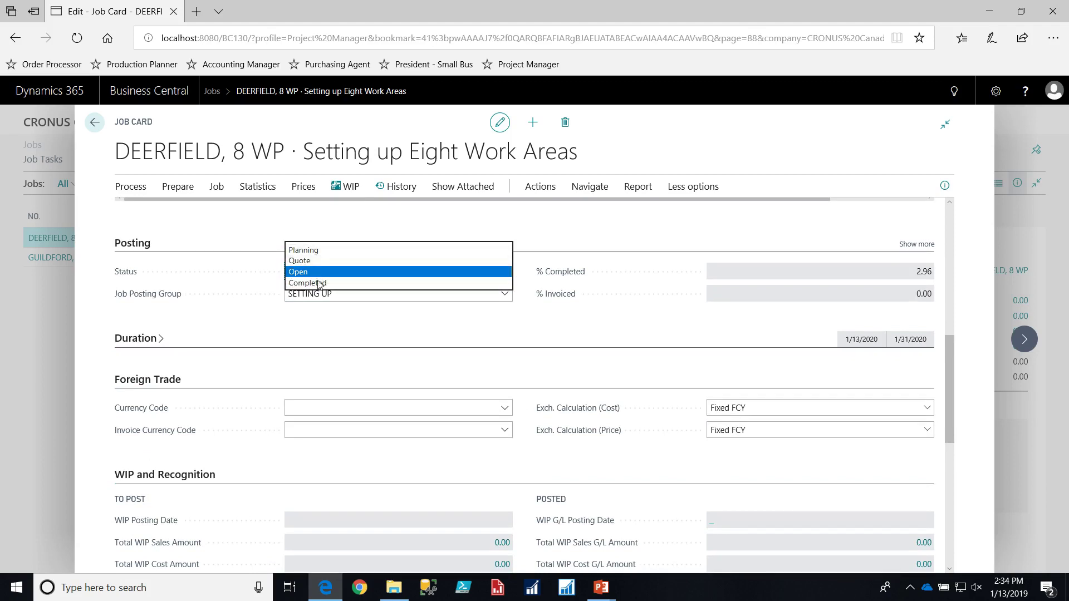
# Expand the job's Duration section and show the currencies available for its Currency Code without choosing one.
pyautogui.click(460, 345)
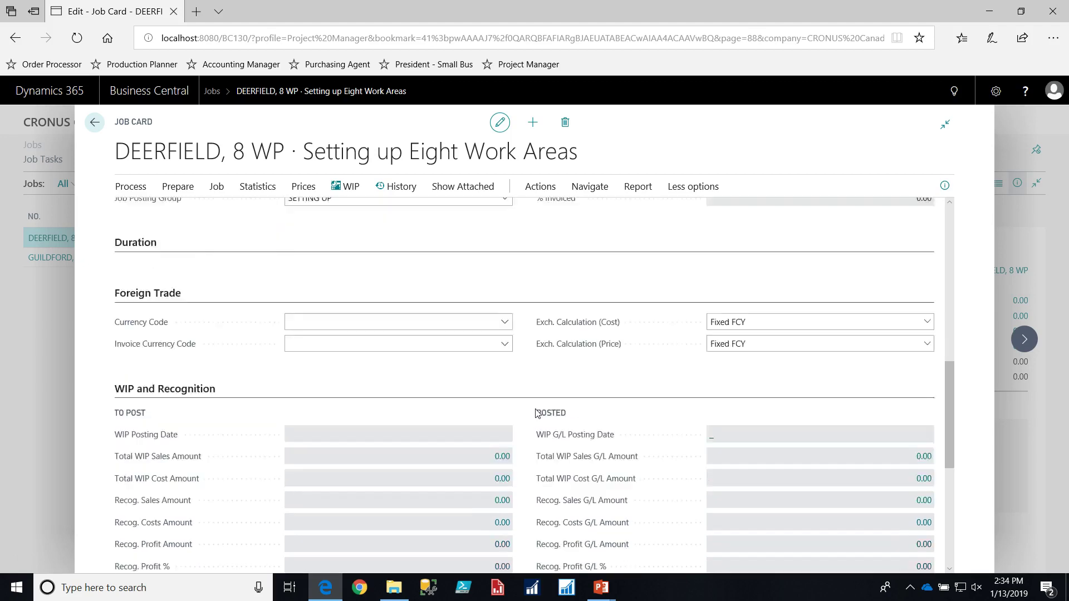
pyautogui.click(504, 351)
pyautogui.click(504, 352)
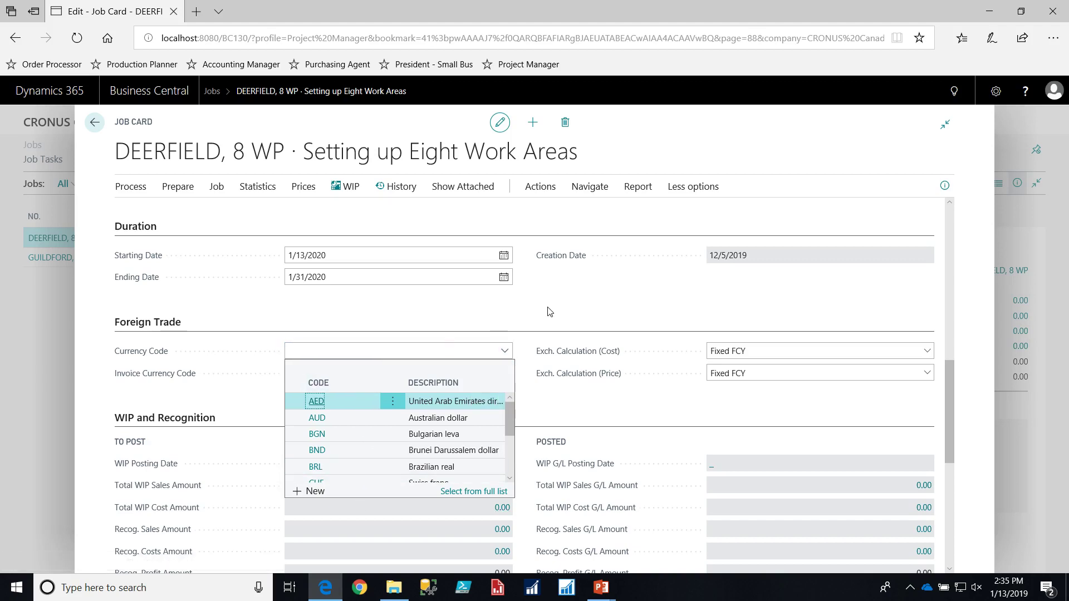
pyautogui.press('Escape')
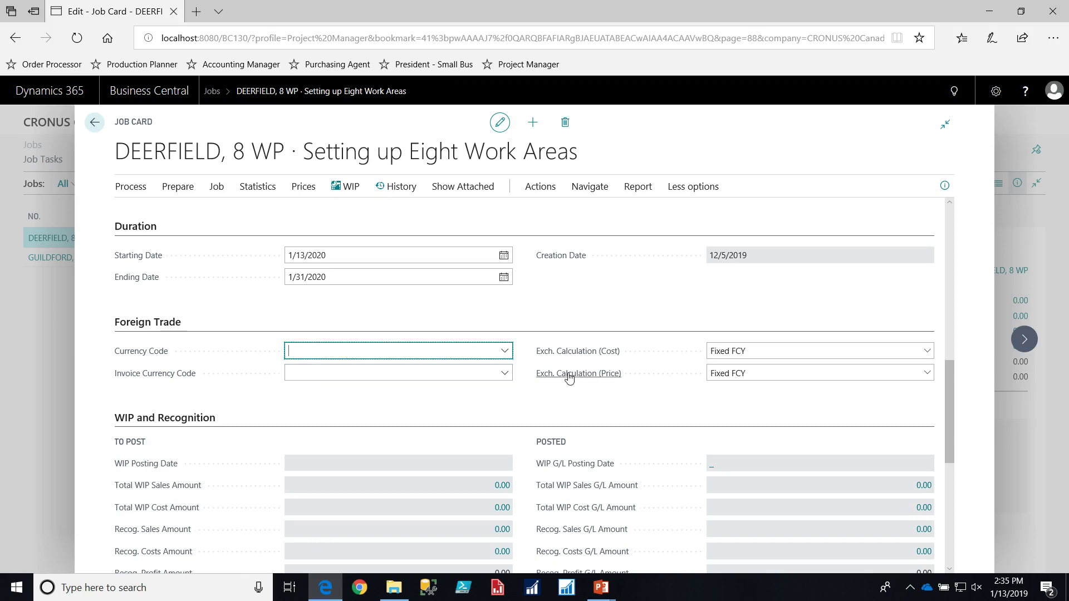
# Examine the job's WIP and Recognition amounts, Sabre ETO fields and Sabre User Fields.
pyautogui.scroll(-3, 576, 396)
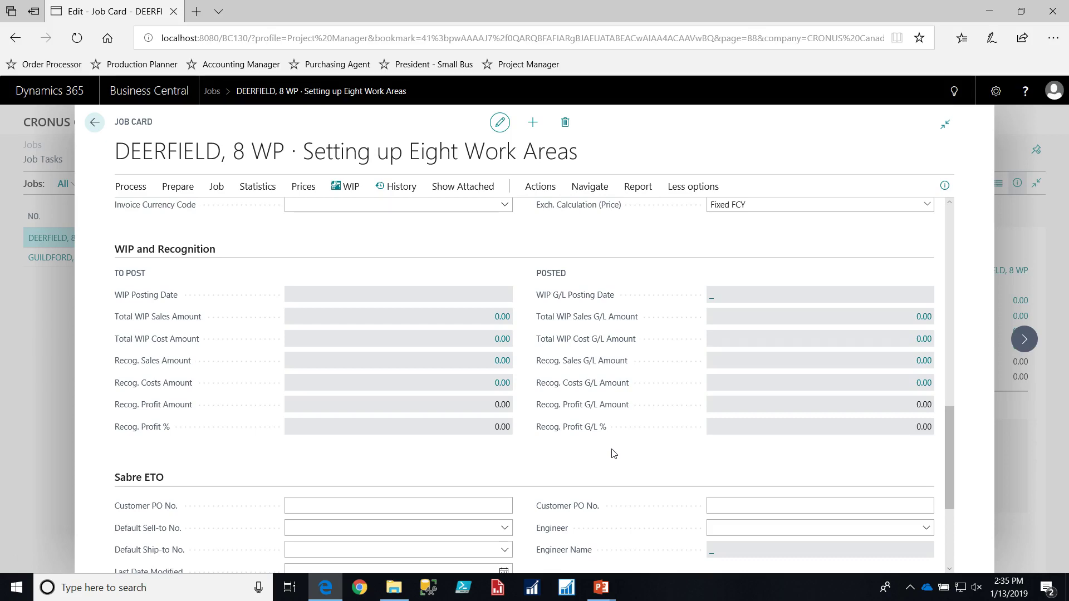
pyautogui.scroll(-4, 612, 453)
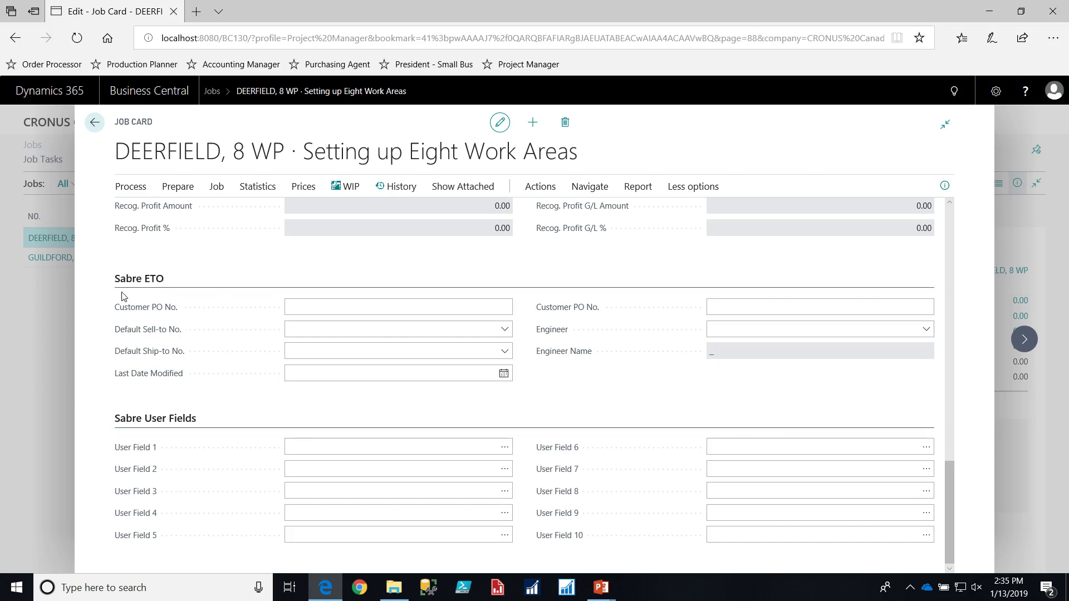
pyautogui.click(443, 490)
pyautogui.press('Tab')
pyautogui.press('Tab')
pyautogui.click(357, 451)
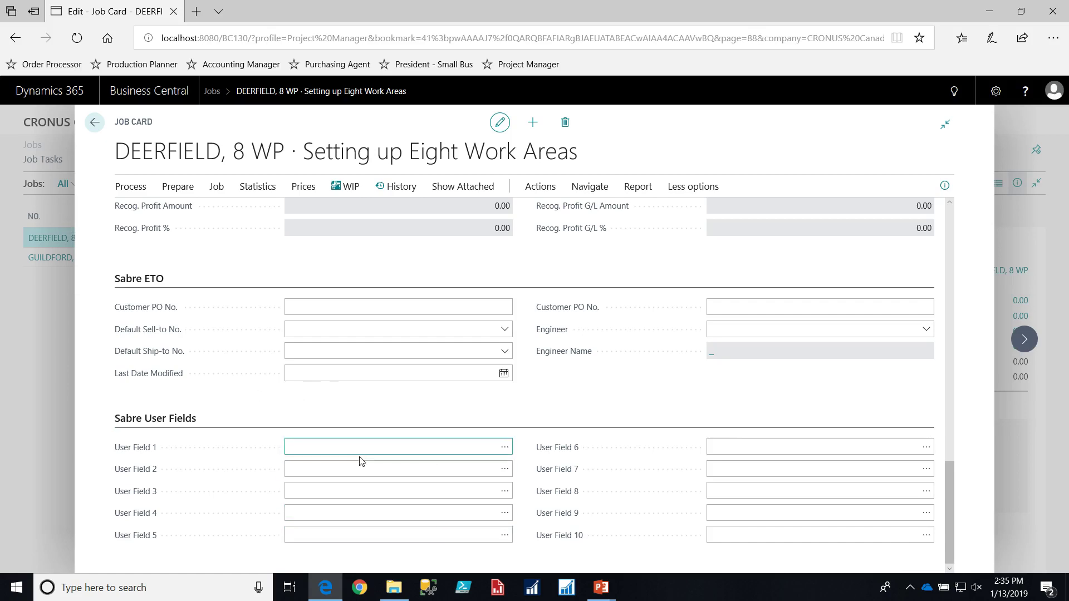
# Return to the job's Tasks and examine the budget, actual and billable amounts per task.
pyautogui.scroll(2, 599, 433)
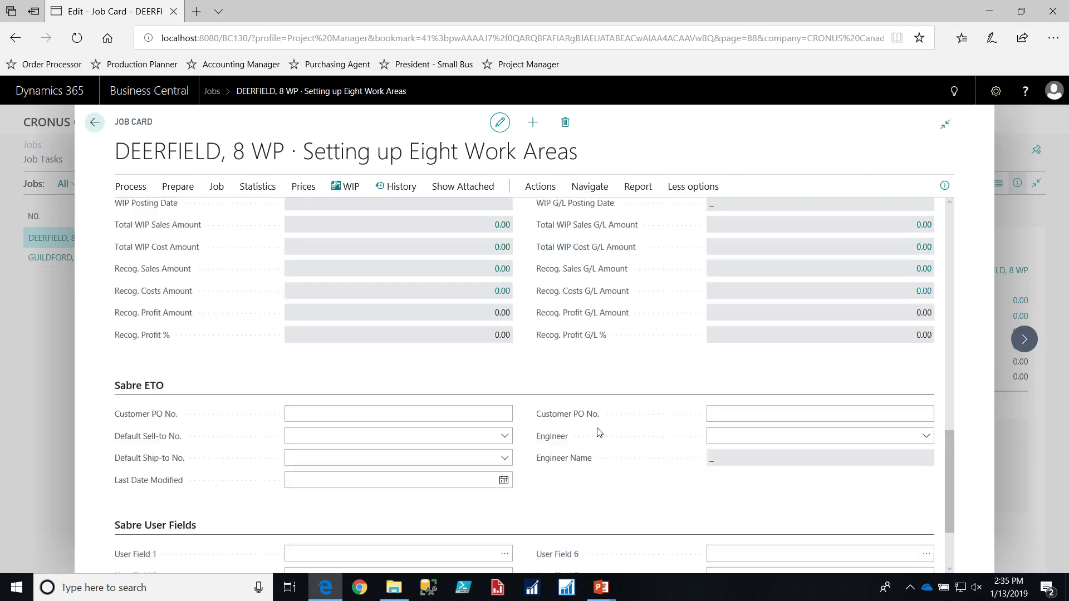
pyautogui.scroll(15, 624, 436)
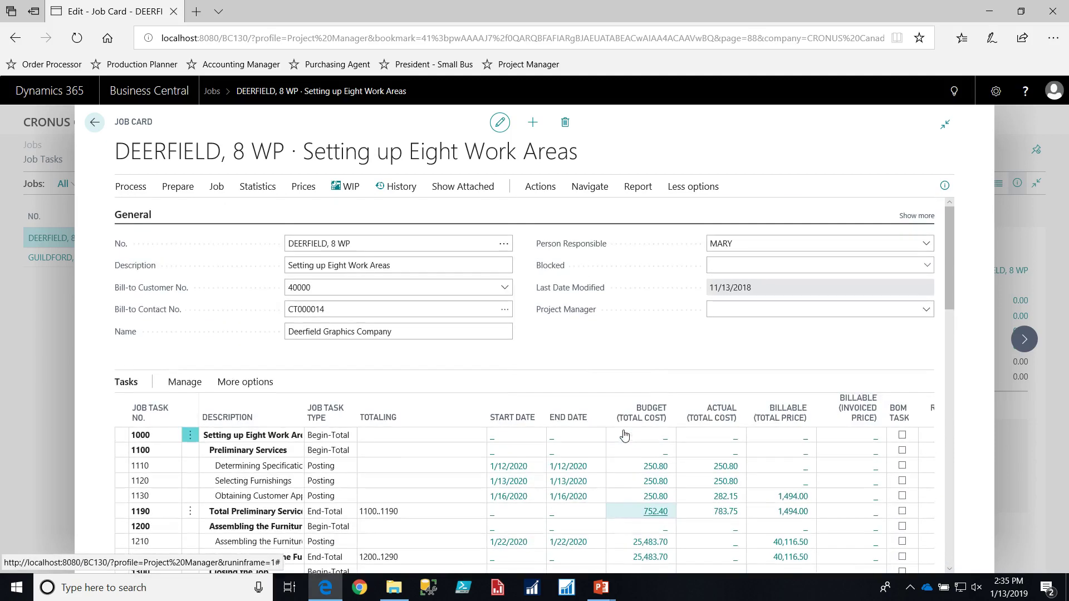
pyautogui.scroll(-2, 624, 436)
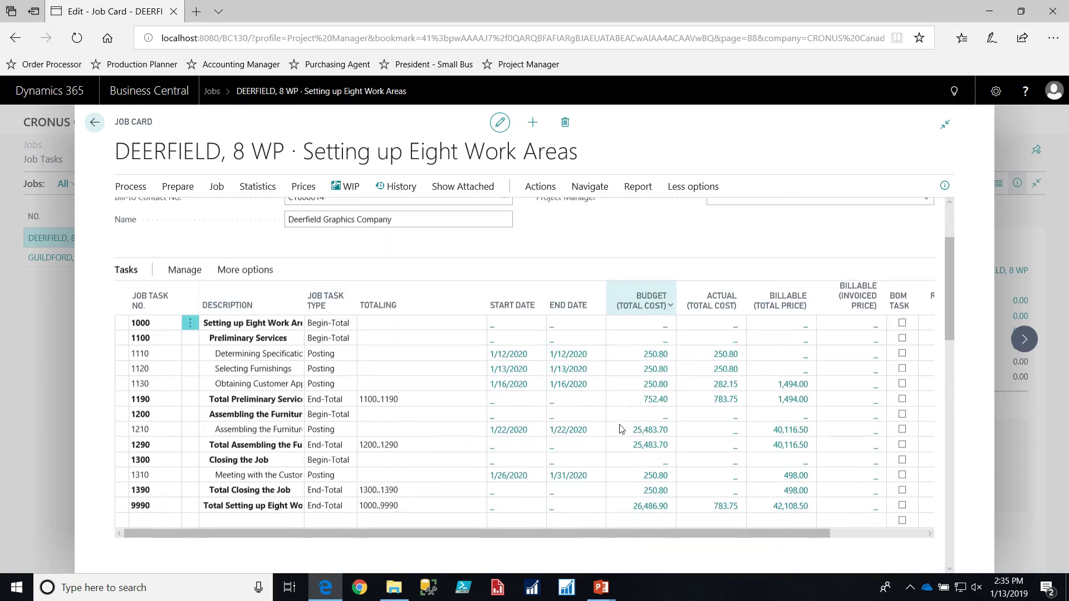
# Examine the budget and billable planning lines of job task 1210, and return to the job card.
pyautogui.click(125, 429)
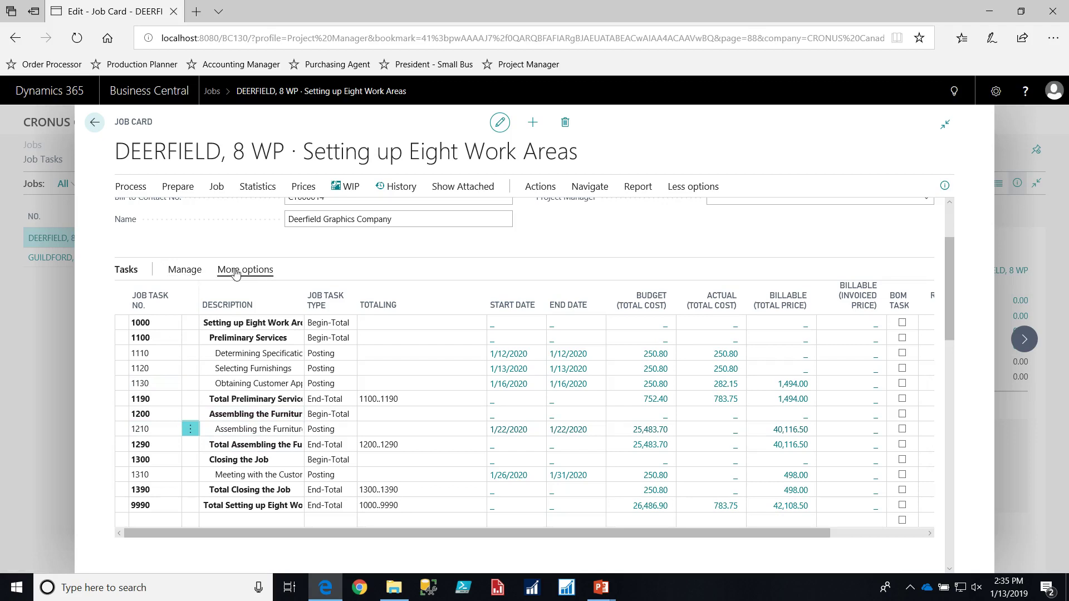
pyautogui.click(182, 273)
pyautogui.click(179, 296)
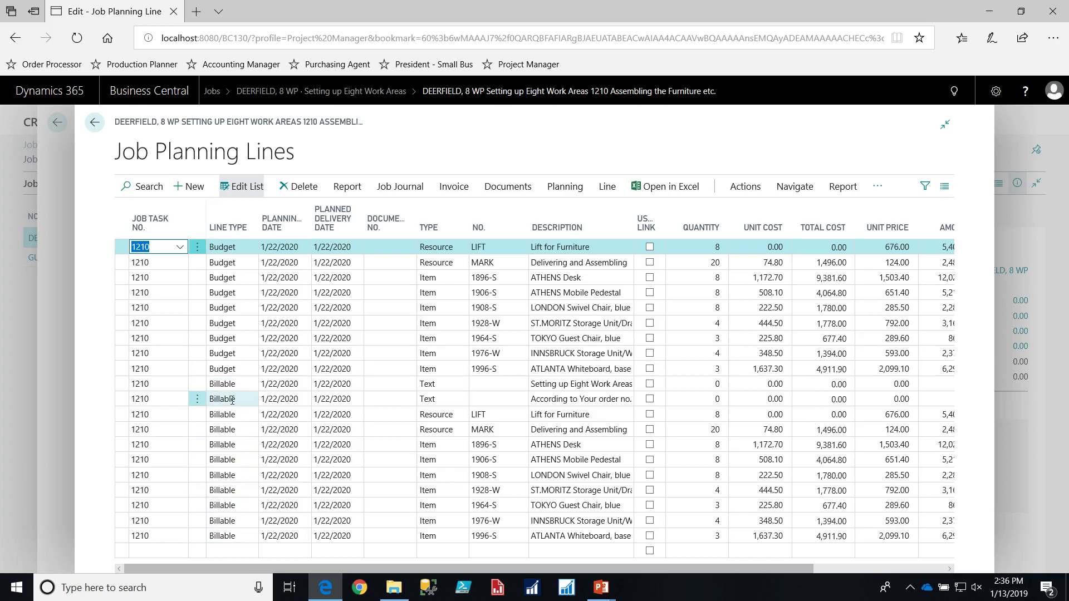
pyautogui.click(96, 125)
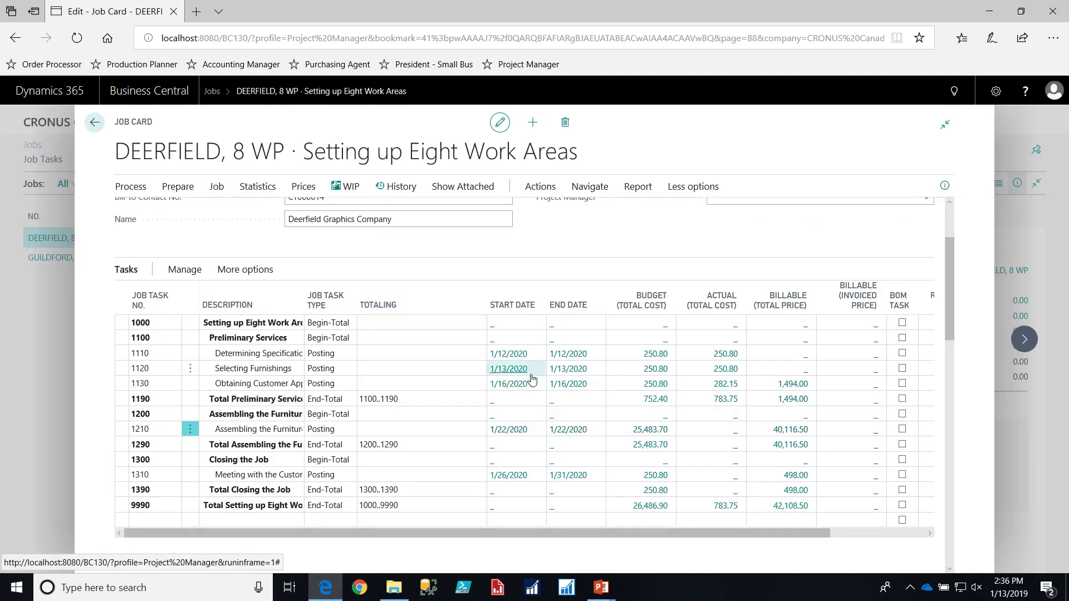
# Look over the job's General details and its posting tasks, selecting task 1110.
pyautogui.scroll(1, 324, 380)
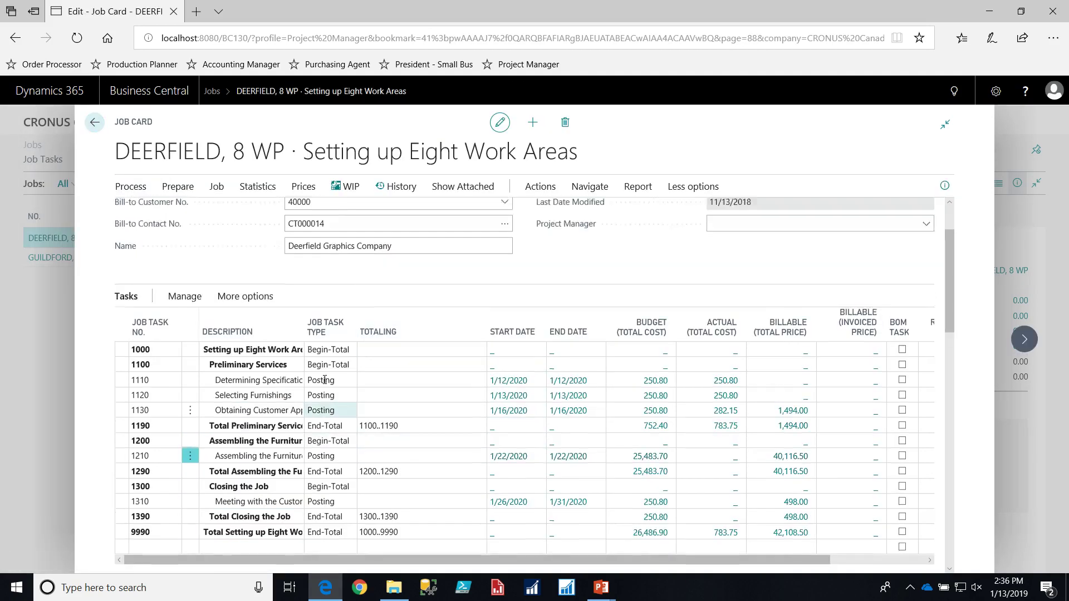
pyautogui.click(325, 380)
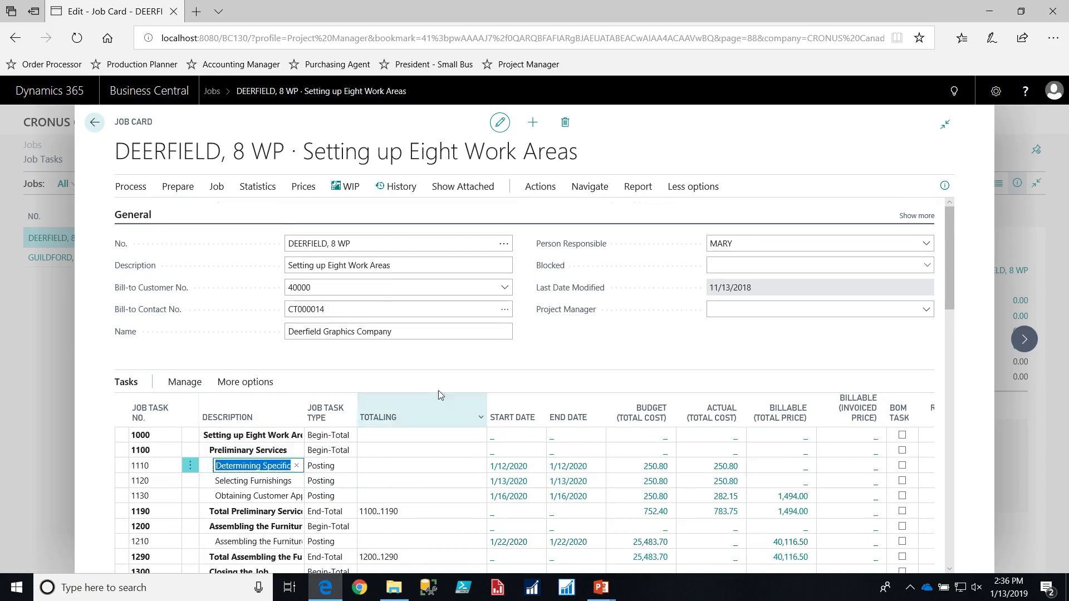
pyautogui.scroll(-2, 443, 391)
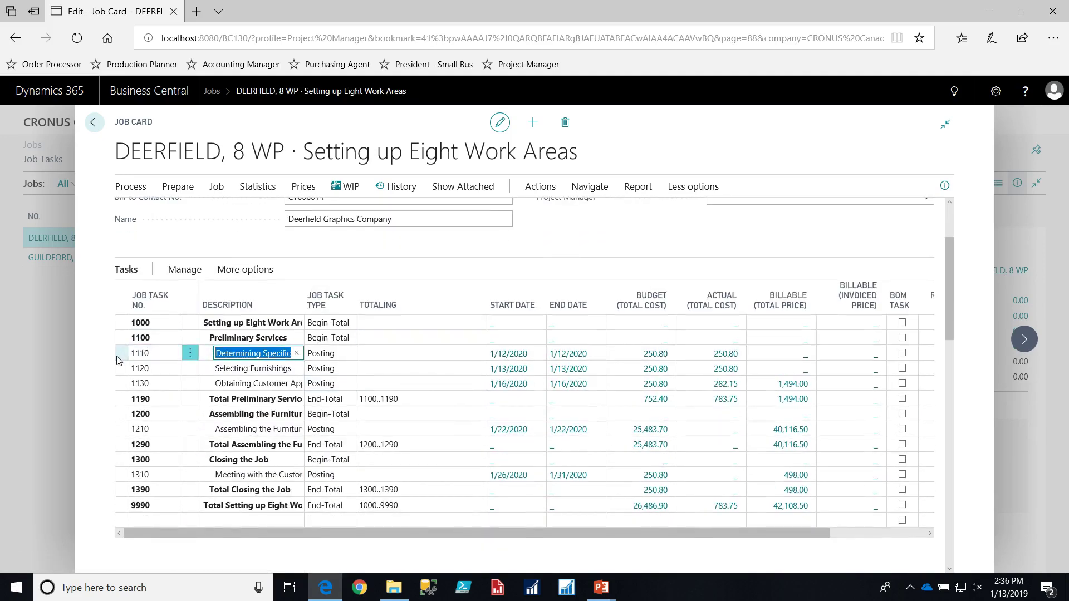
pyautogui.click(372, 354)
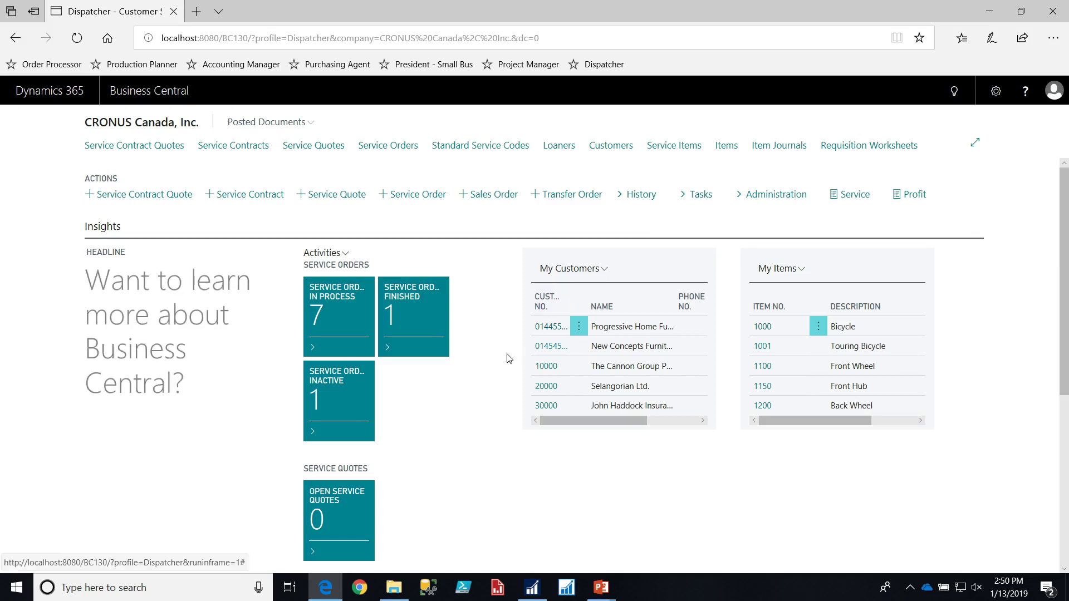
# Open the Concord Water Department service order from the orders in process and examine its general, line and invoicing details.
pyautogui.click(341, 298)
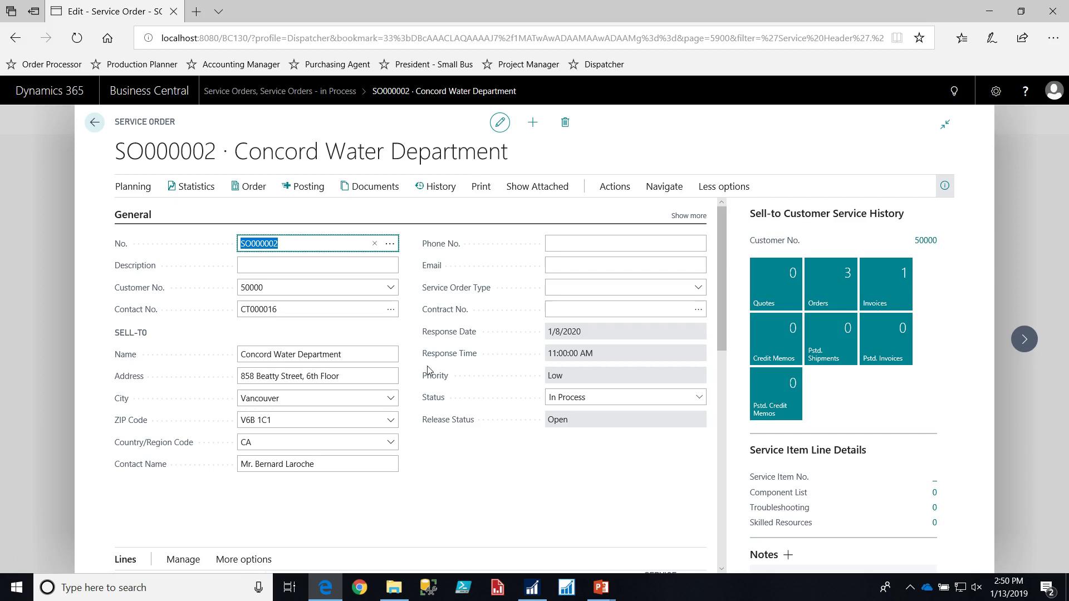
pyautogui.scroll(-1, 443, 396)
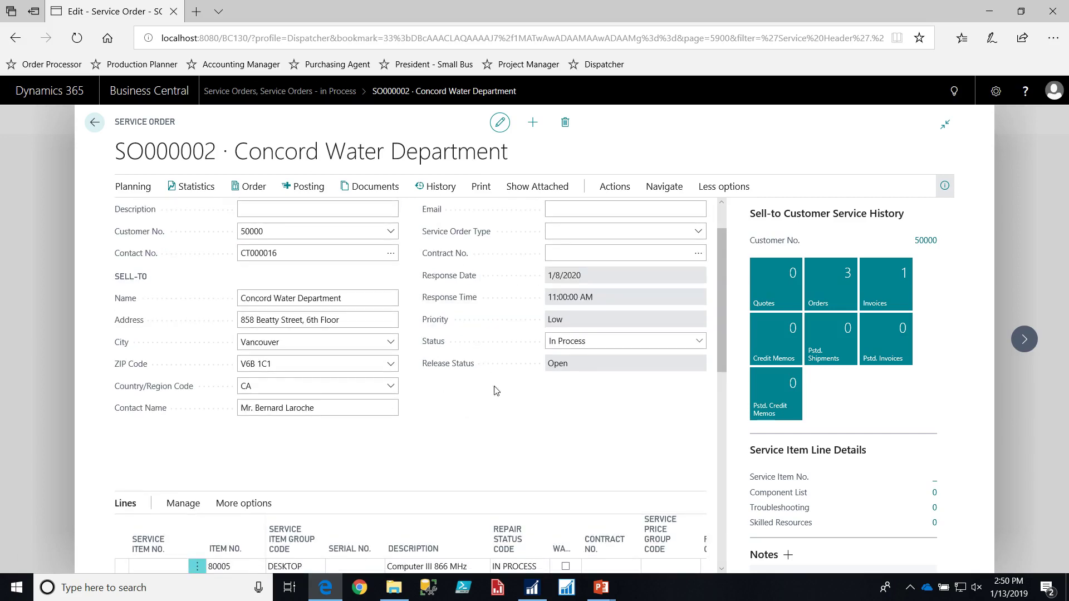
pyautogui.scroll(-5, 451, 466)
pyautogui.scroll(-1, 451, 466)
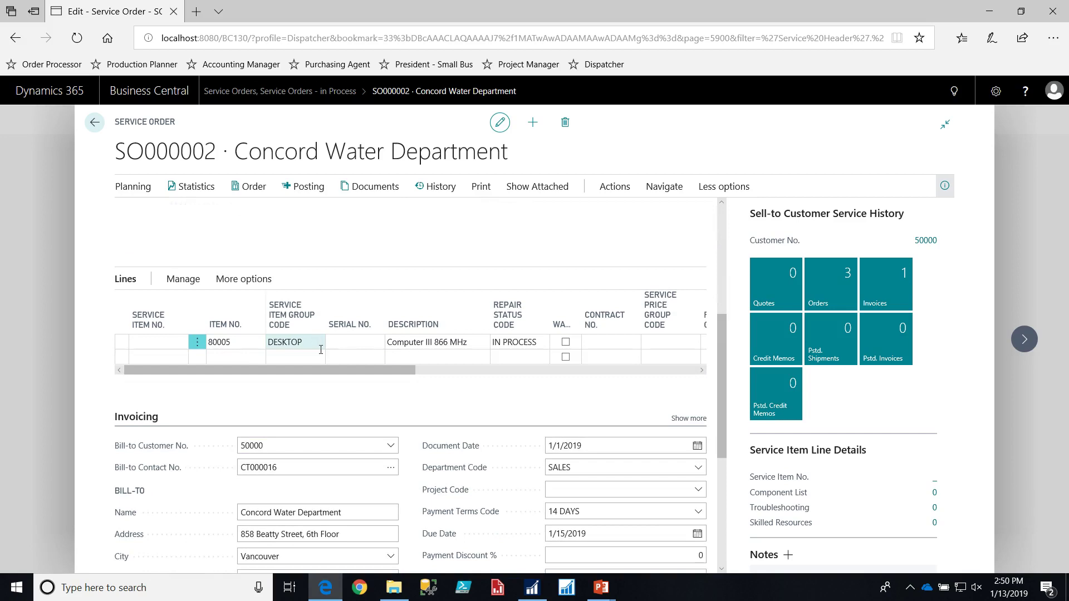
pyautogui.scroll(-4, 320, 349)
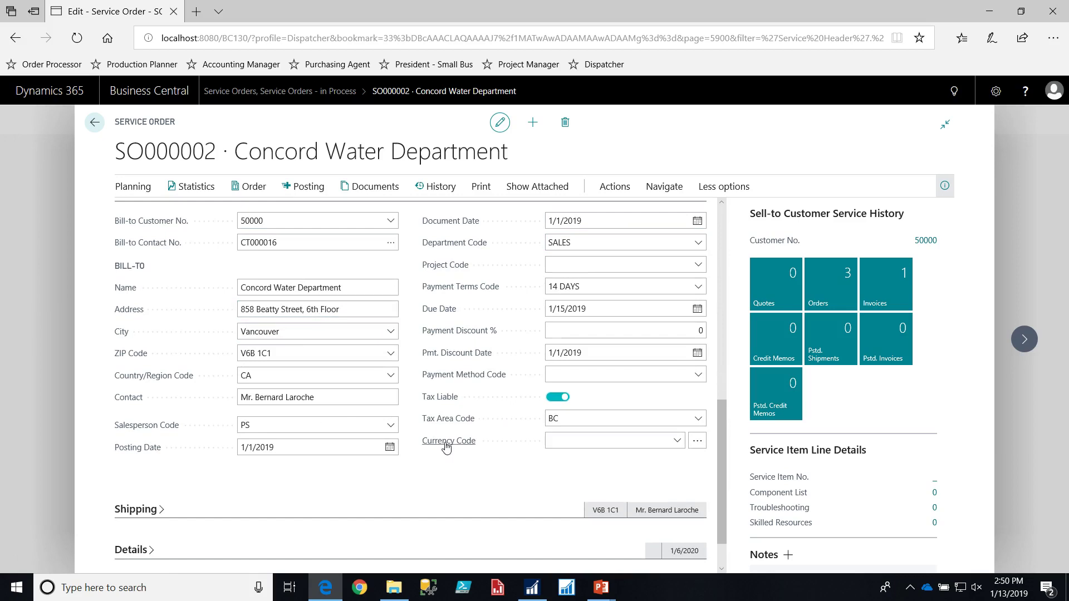
pyautogui.scroll(-1, 457, 448)
# Expand the service order's Shipping and Details sections and show the Warning Status options without choosing one.
pyautogui.click(183, 456)
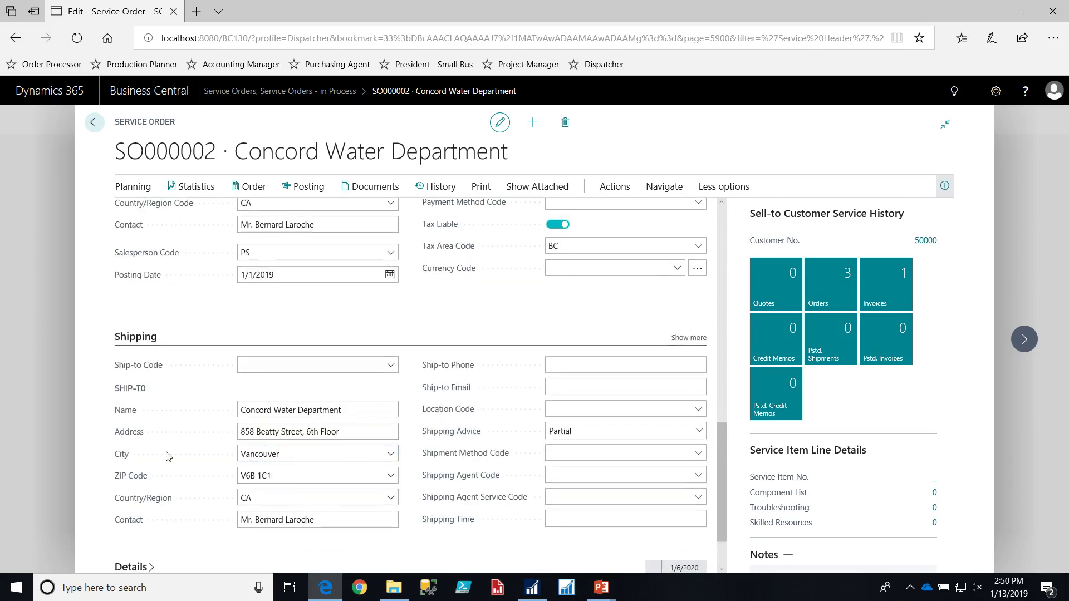
pyautogui.scroll(-1, 175, 525)
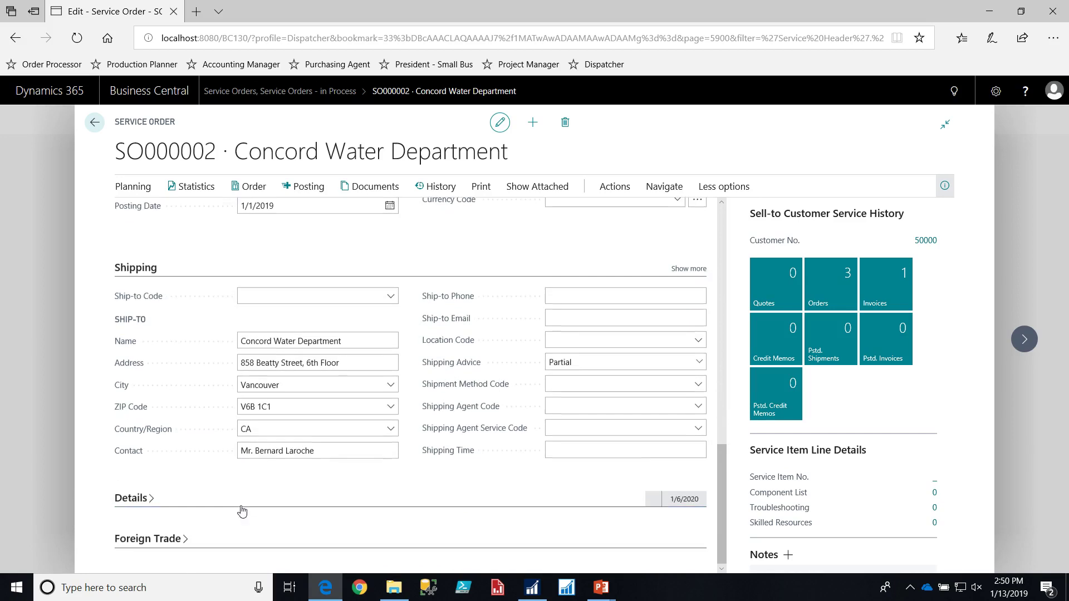
pyautogui.click(138, 500)
pyautogui.click(391, 358)
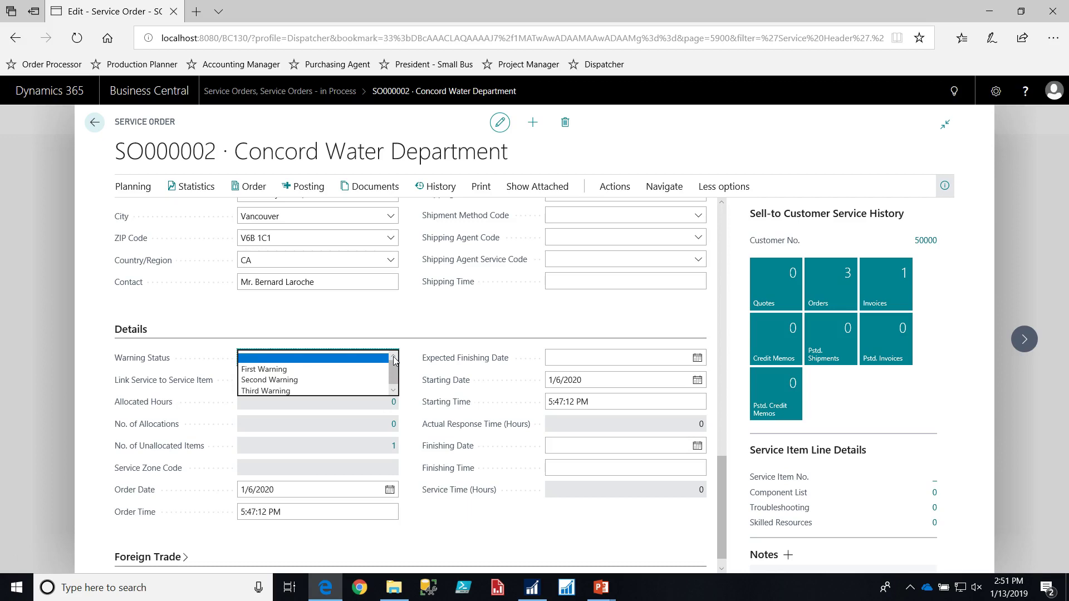
pyautogui.click(427, 352)
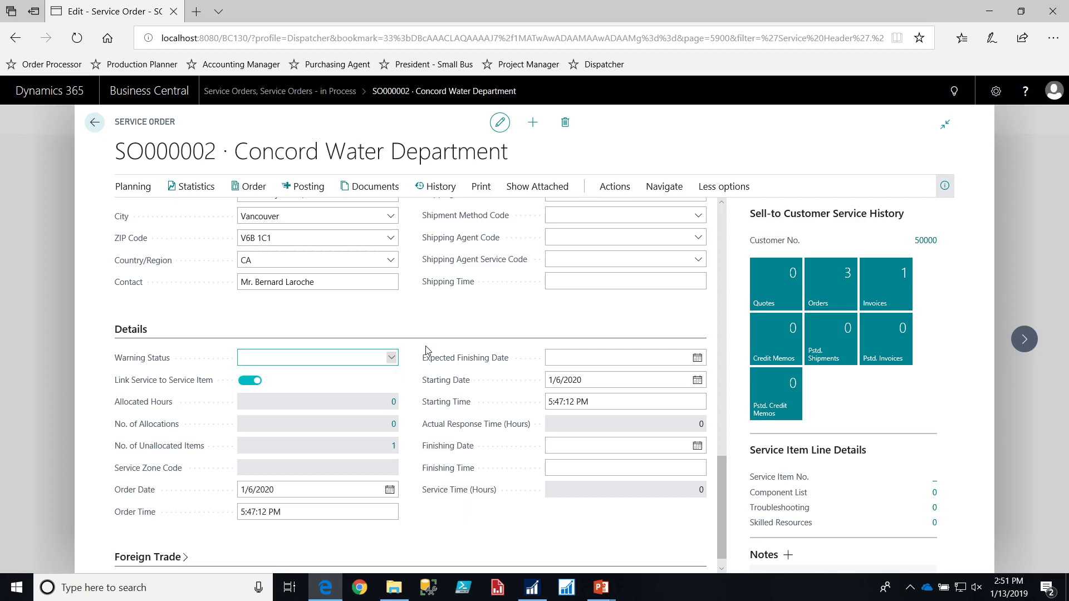
pyautogui.click(393, 362)
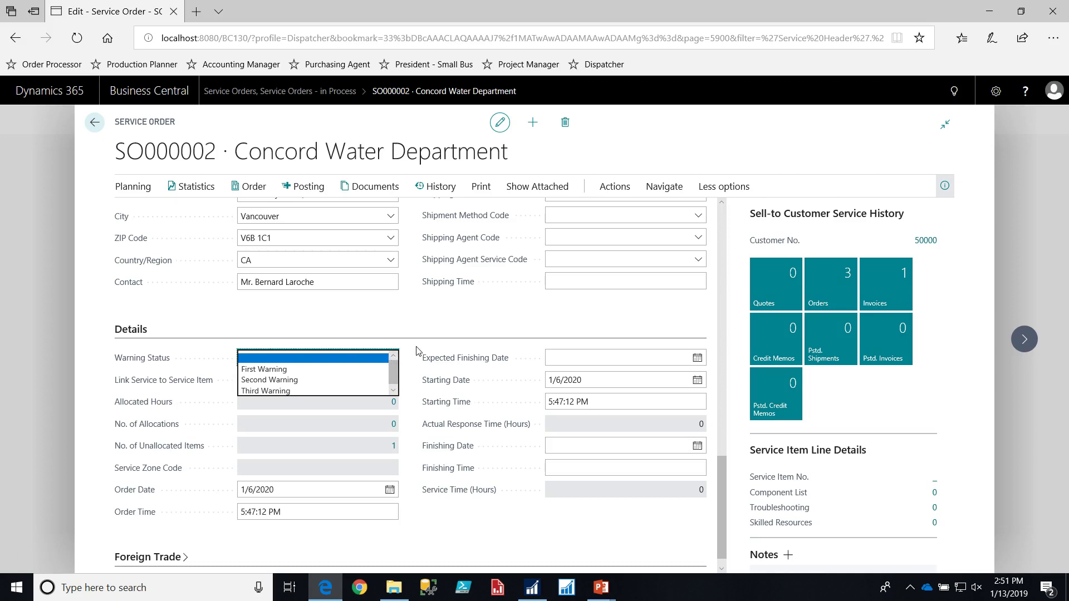
pyautogui.click(414, 359)
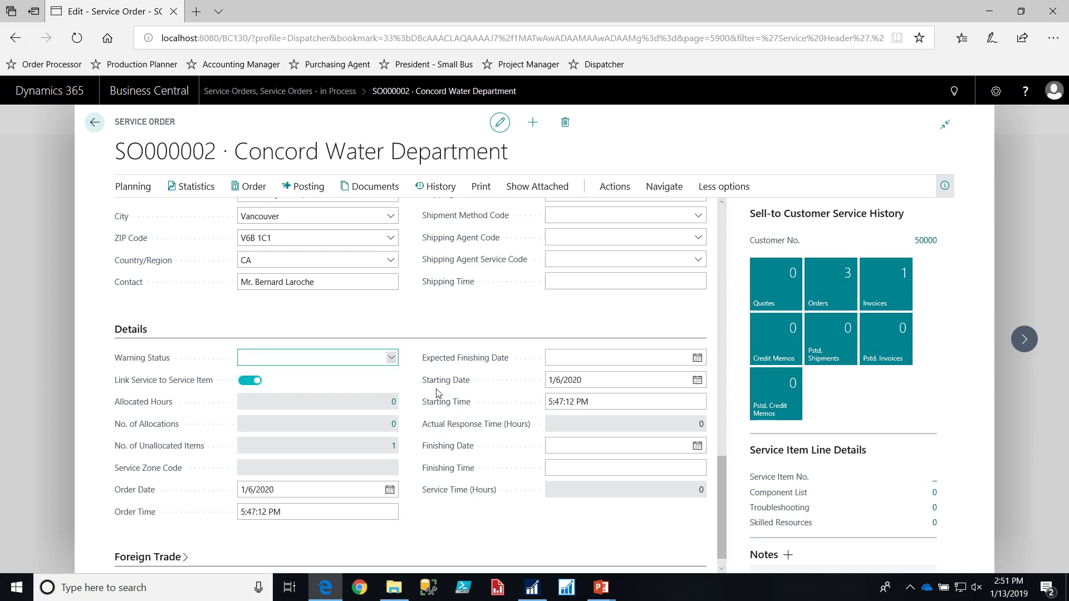
# Return to the Lines section of the service order.
pyautogui.scroll(5, 437, 394)
pyautogui.scroll(10, 437, 390)
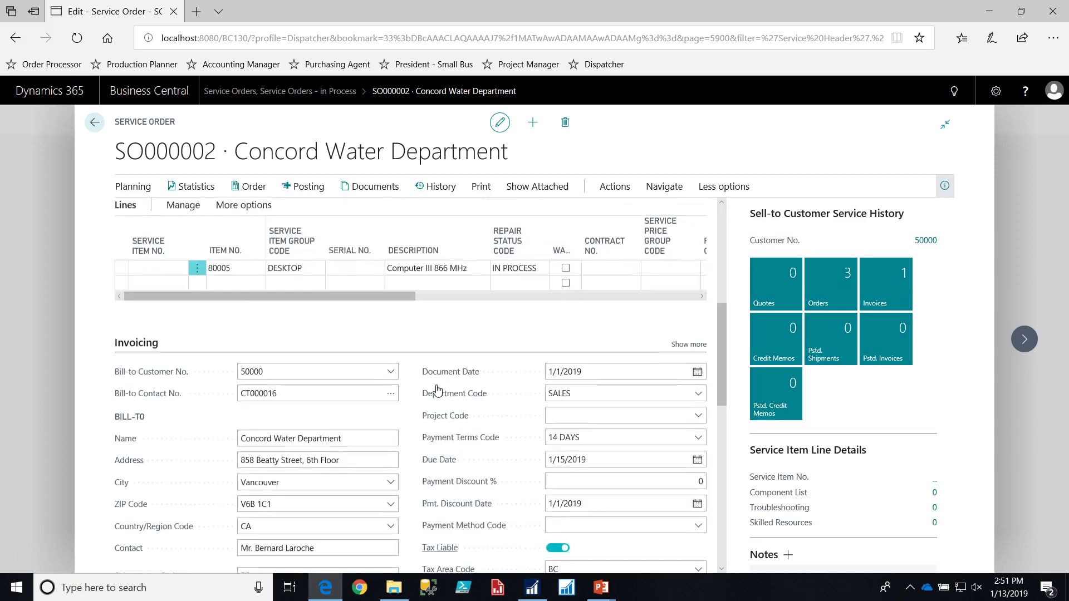